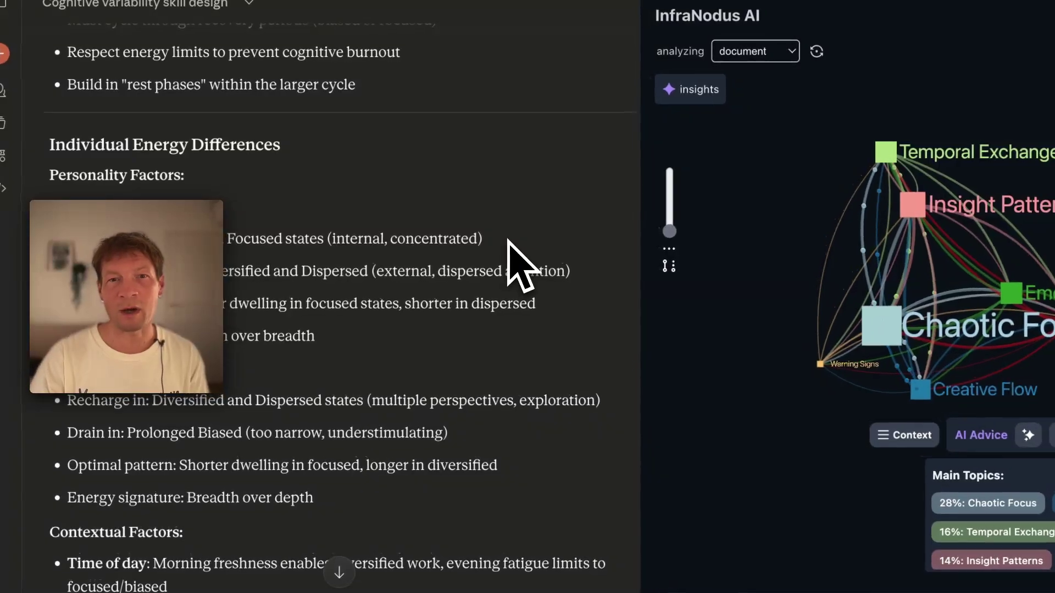
Review the individual energy differences and energy adjustment sections of the cognitive variability skill chat.
scroll(511, 247, "down", 3)
scroll(510, 242, "down", 2)
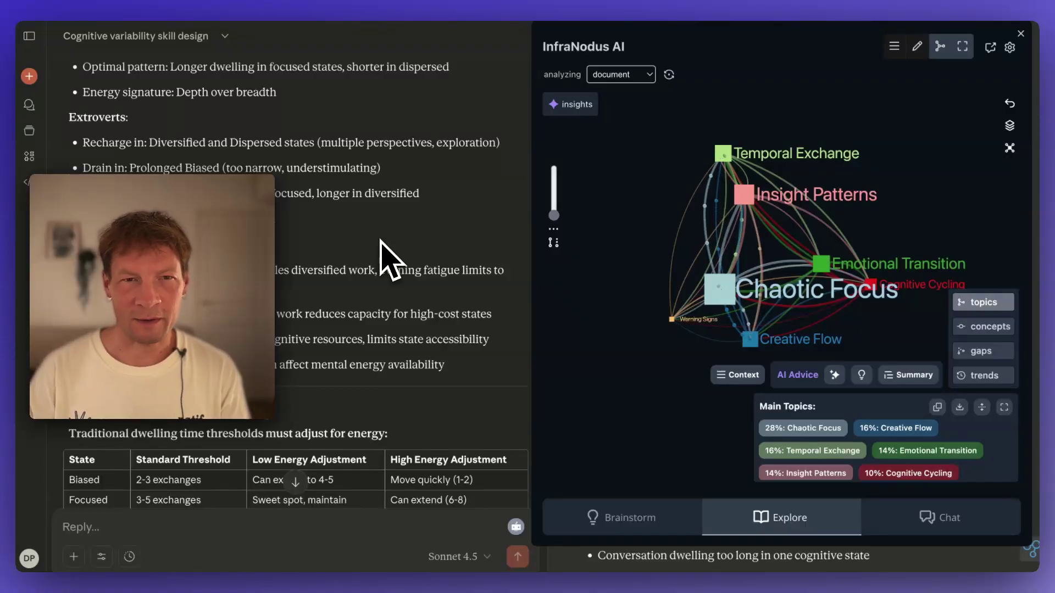
scroll(387, 258, "up", 2)
scroll(387, 258, "up", 2)
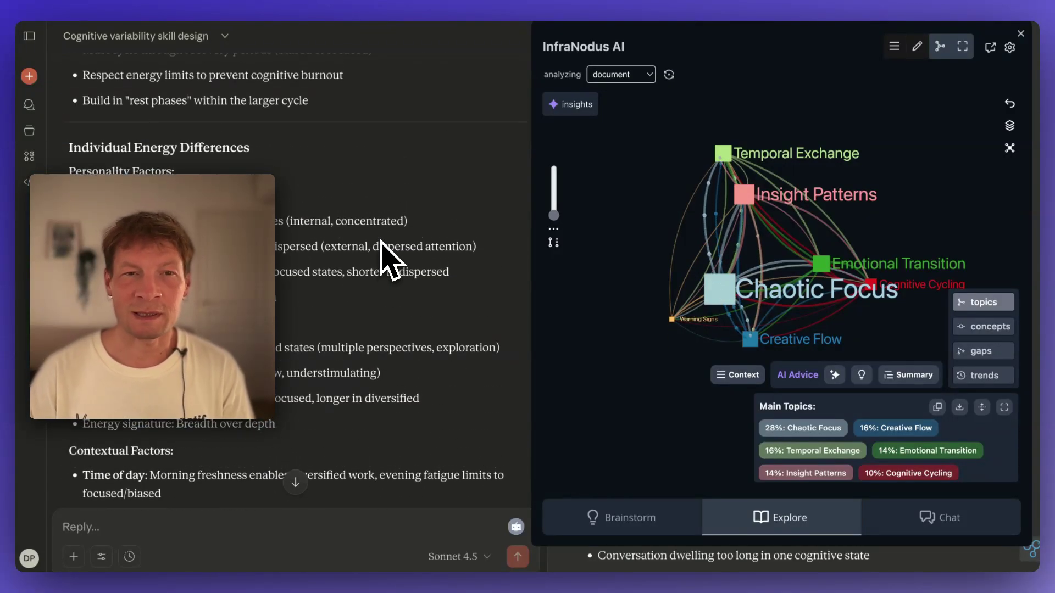
scroll(387, 258, "up", 3)
scroll(387, 259, "up", 5)
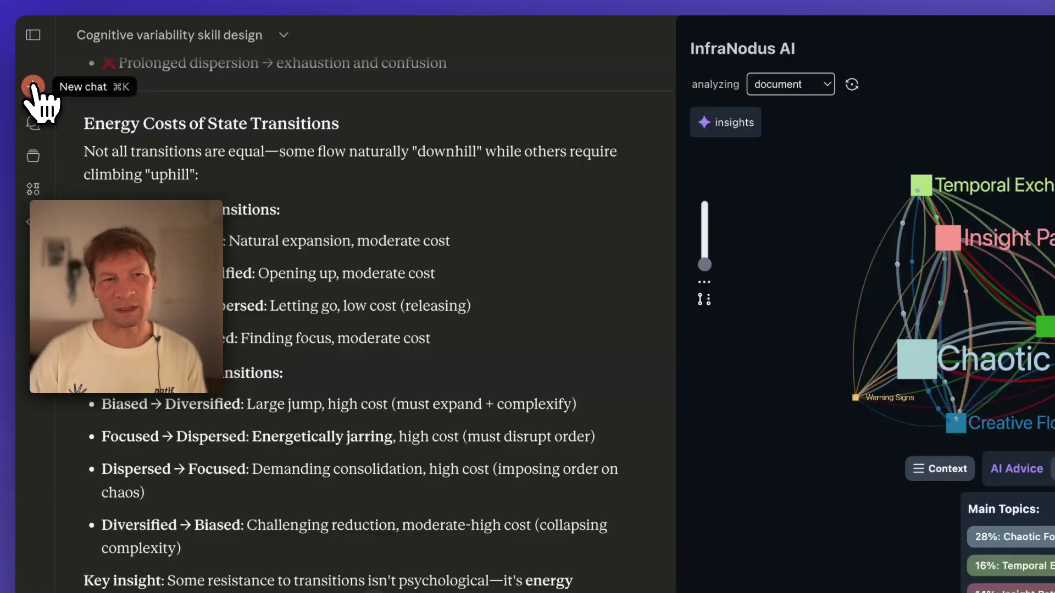
Start a new chat and look through the list of tools offered by the InfraNodus connector.
left_click(33, 86)
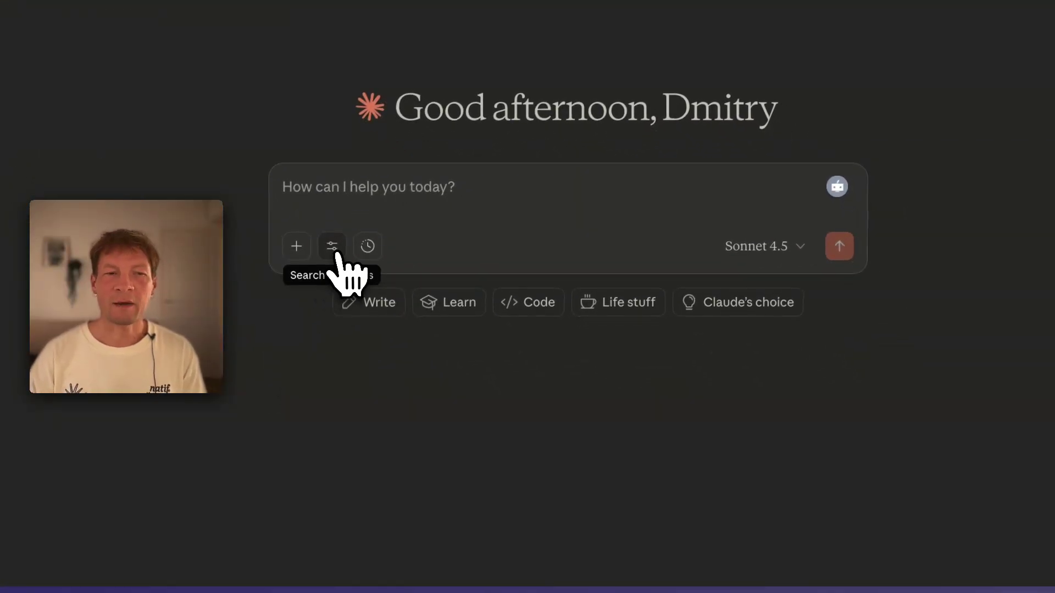
left_click(334, 250)
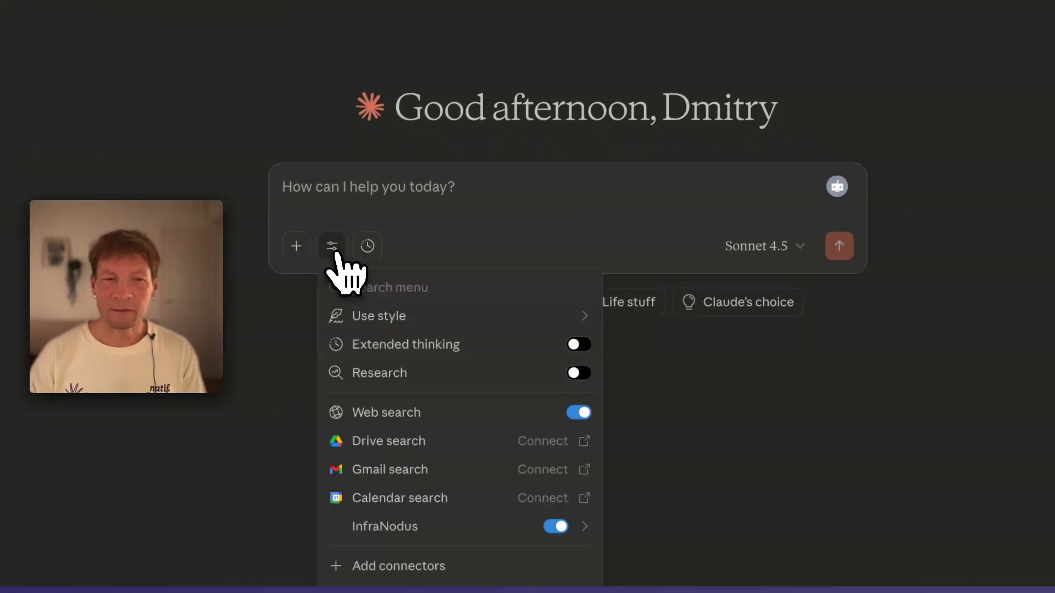
left_click(408, 530)
scroll(438, 494, "down", 5)
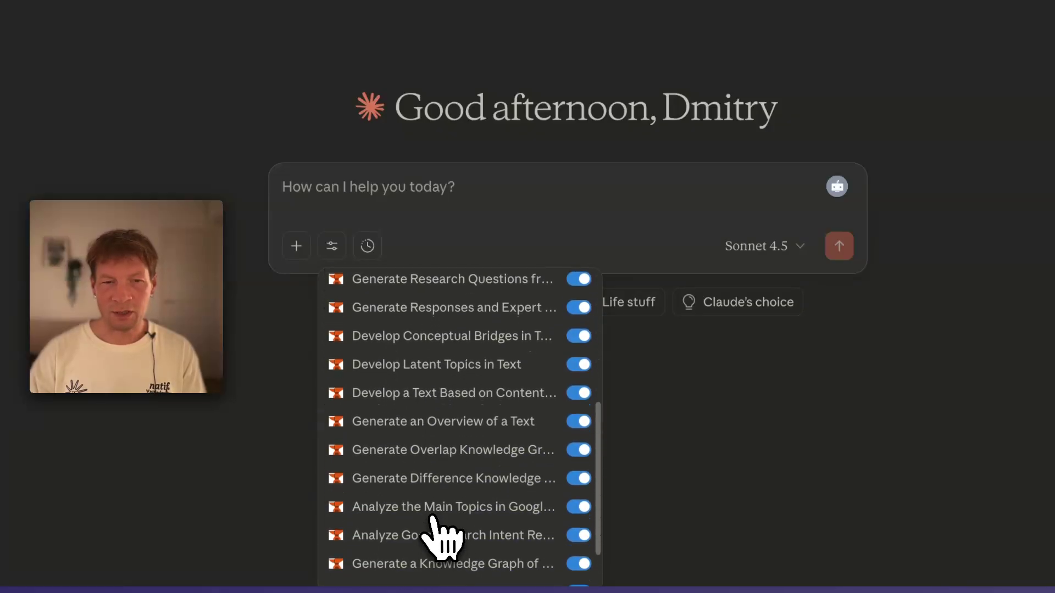
scroll(438, 533, "down", 3)
scroll(438, 537, "up", 6)
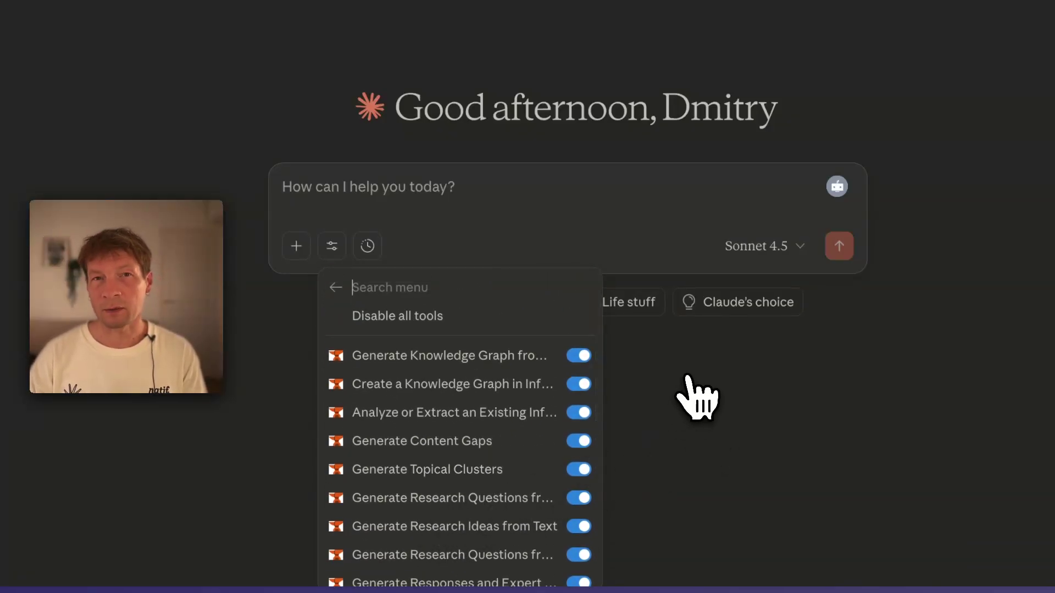
key("Escape")
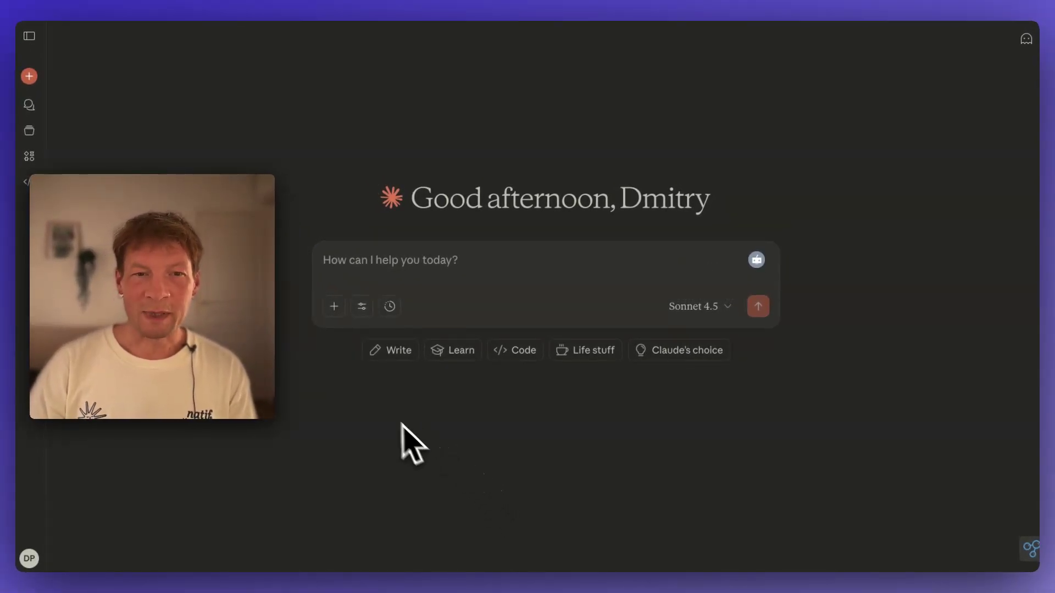
Recheck the InfraNodus connector and its enabled tools for the new chat.
left_click(362, 308)
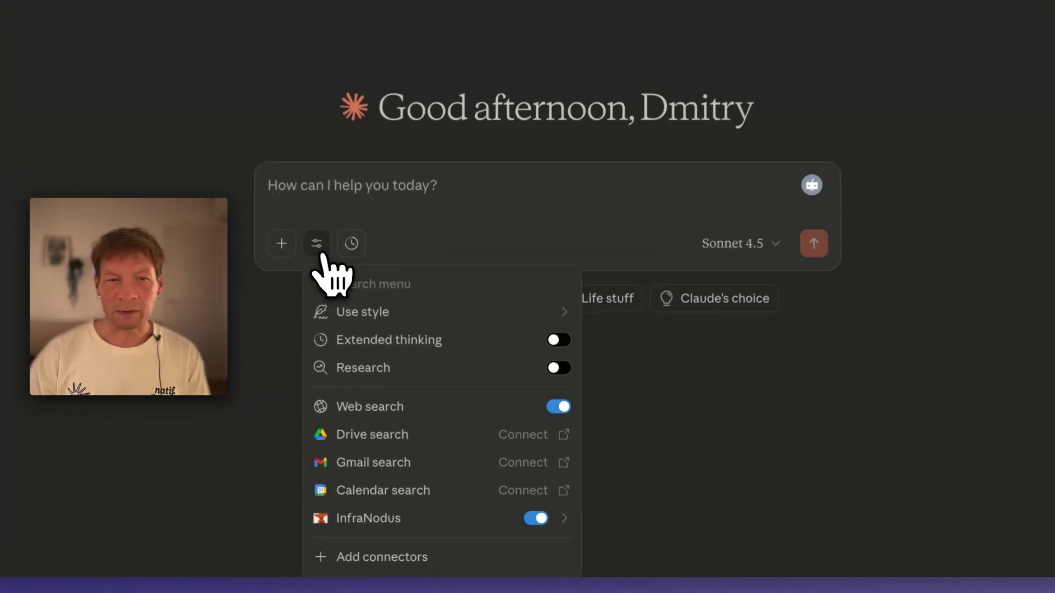
left_click(410, 519)
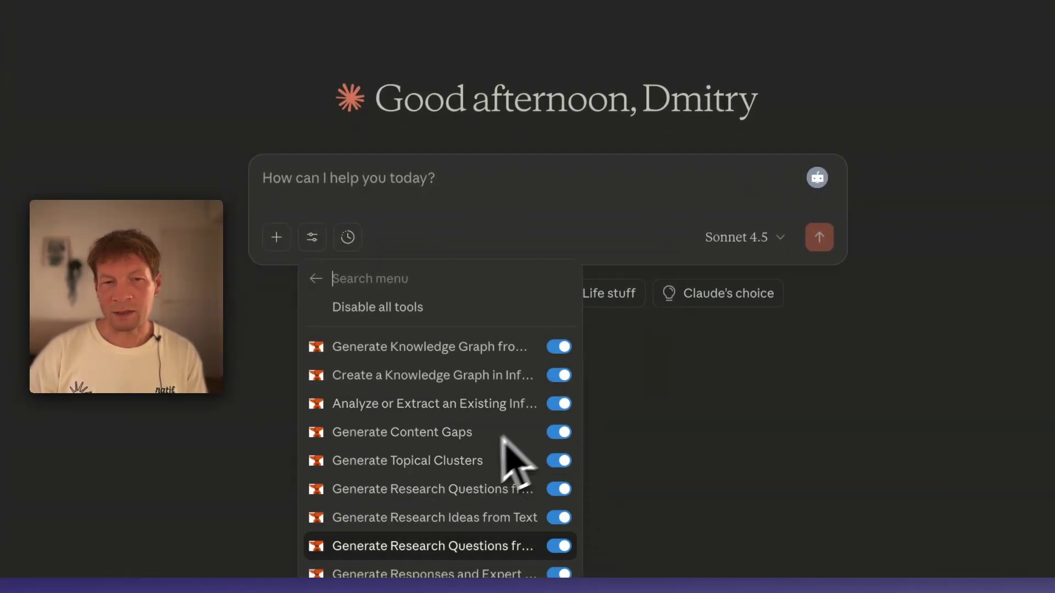
scroll(450, 528, "down", 7)
scroll(447, 552, "up", 7)
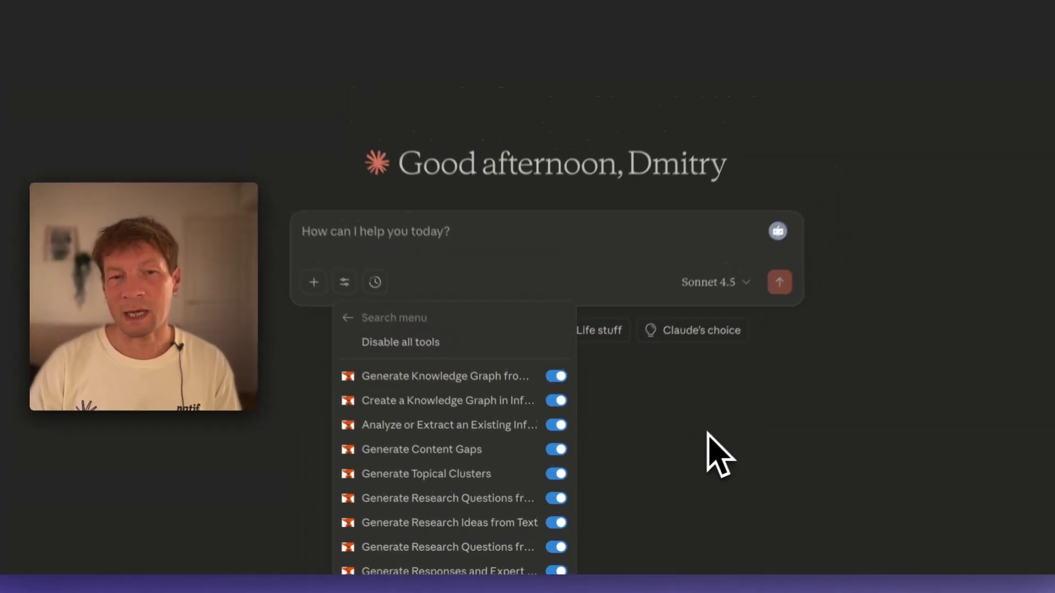
key("Escape")
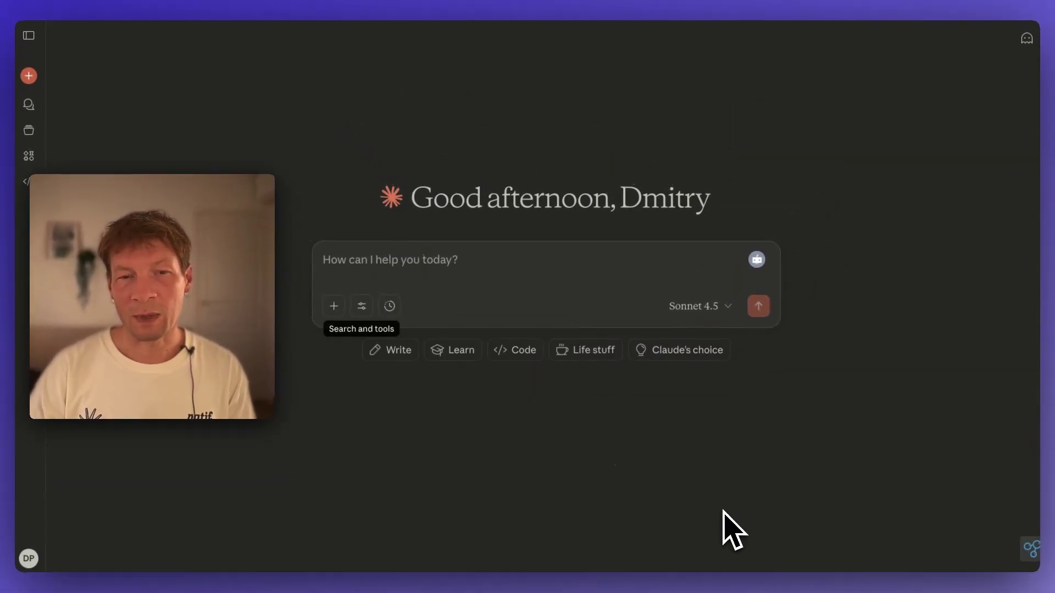
left_click(362, 306)
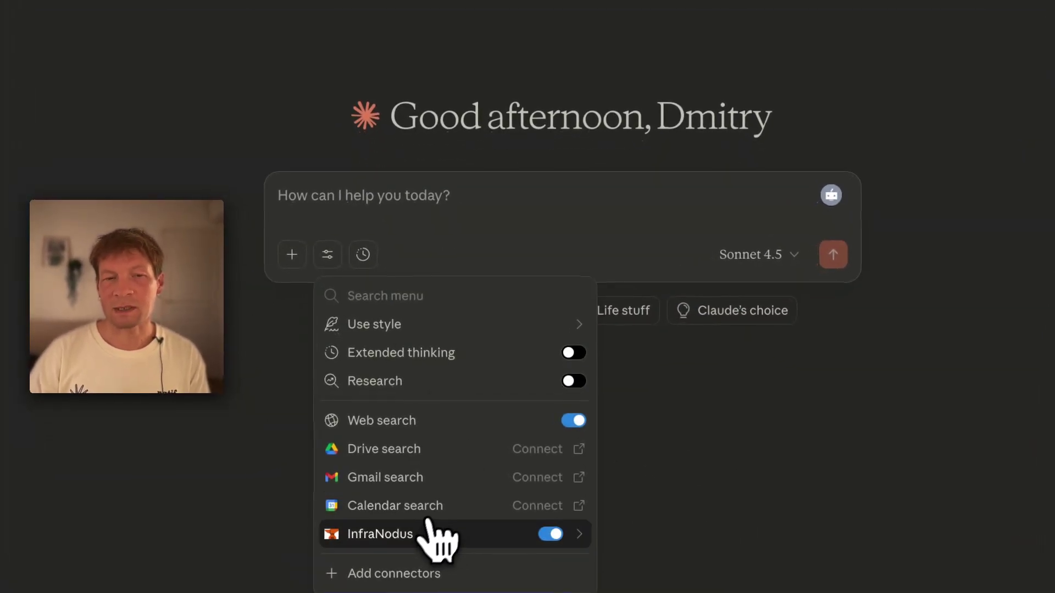
key("Escape")
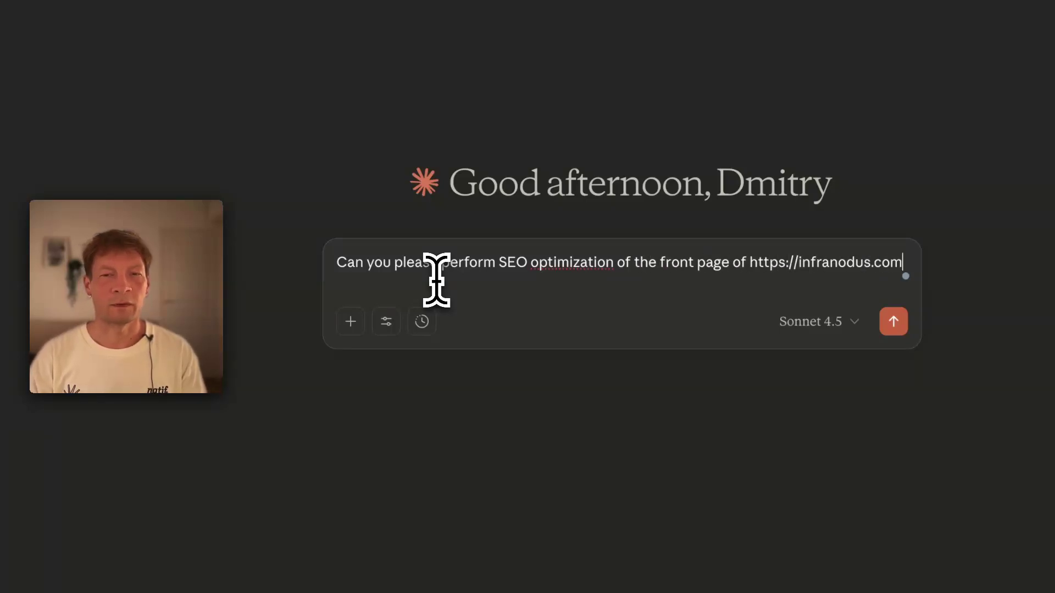
key("Return")
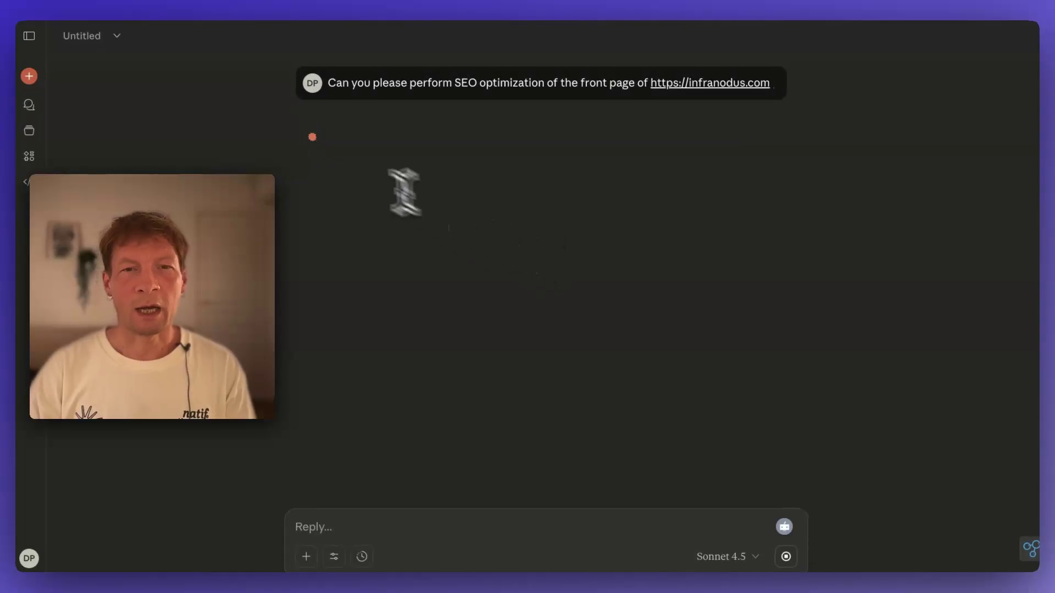
left_click(334, 557)
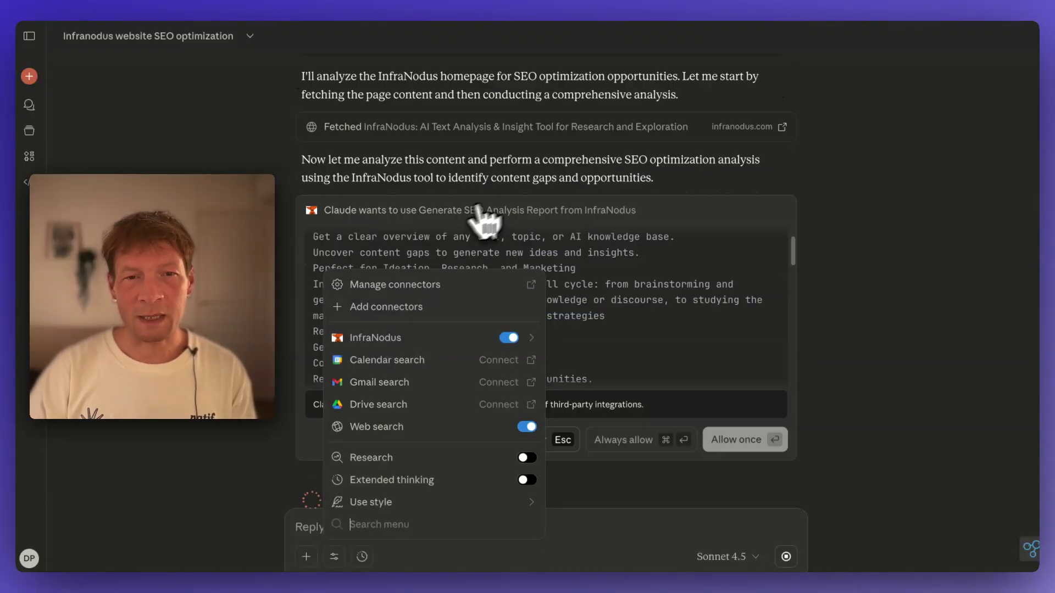
key("Escape")
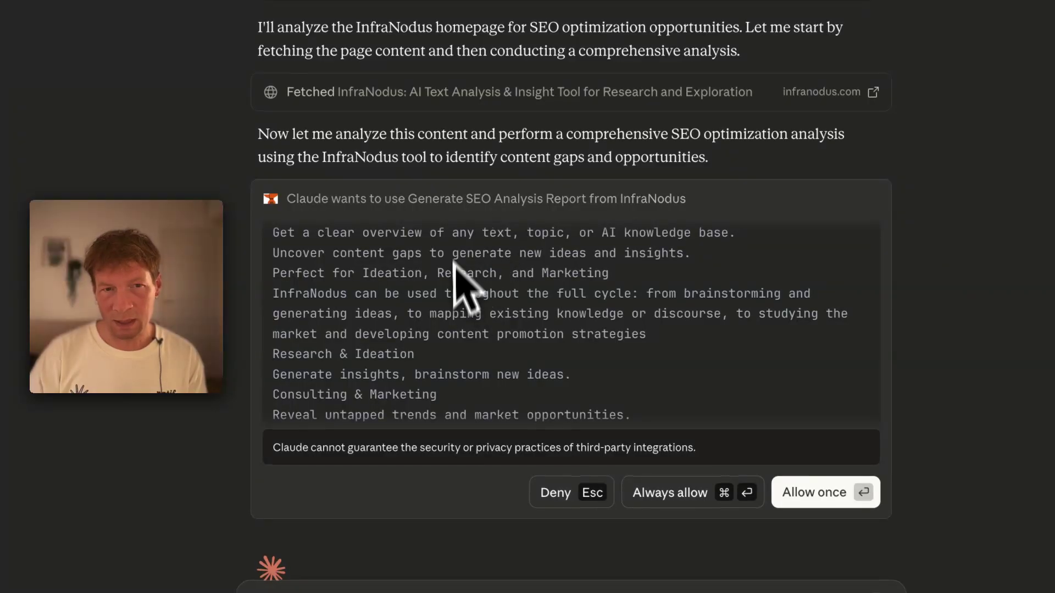
Review the request text for the Generate SEO Analysis Report tool and allow it once.
scroll(423, 269, "up", 3)
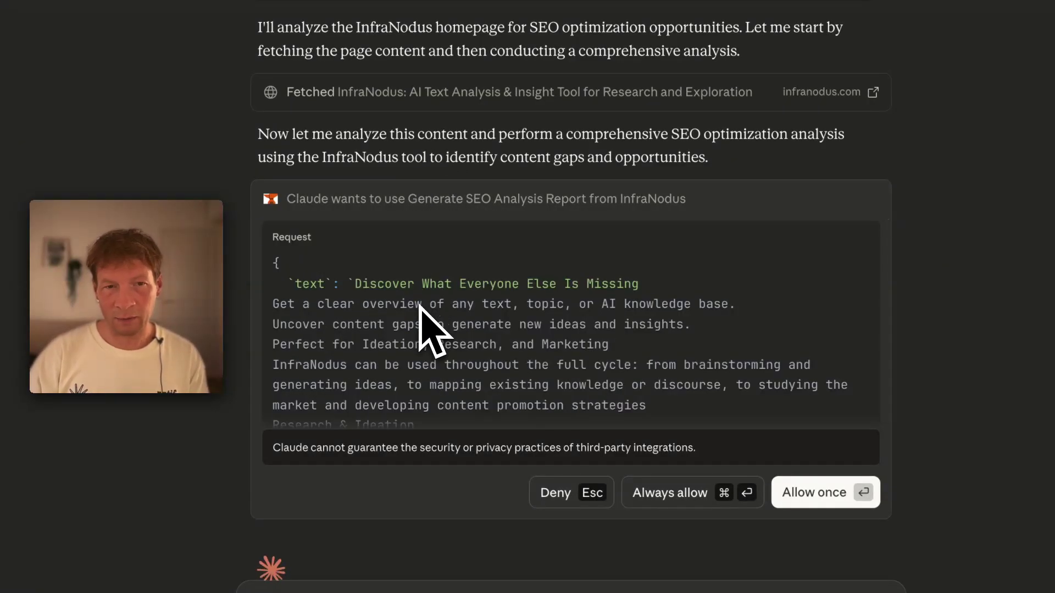
scroll(379, 336, "down", 6)
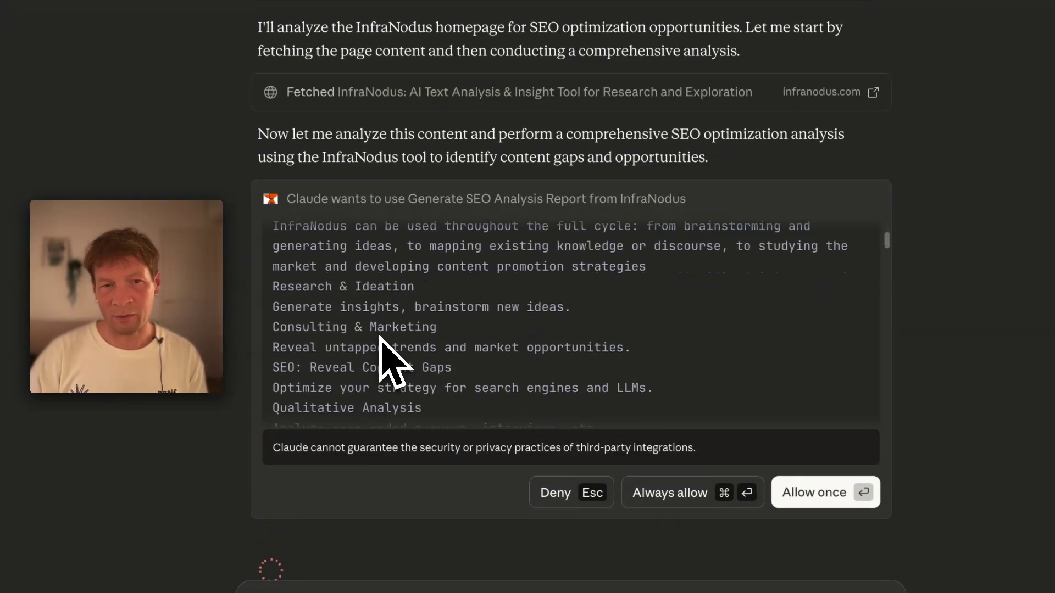
scroll(445, 355, "up", 6)
scroll(354, 258, "down", 1)
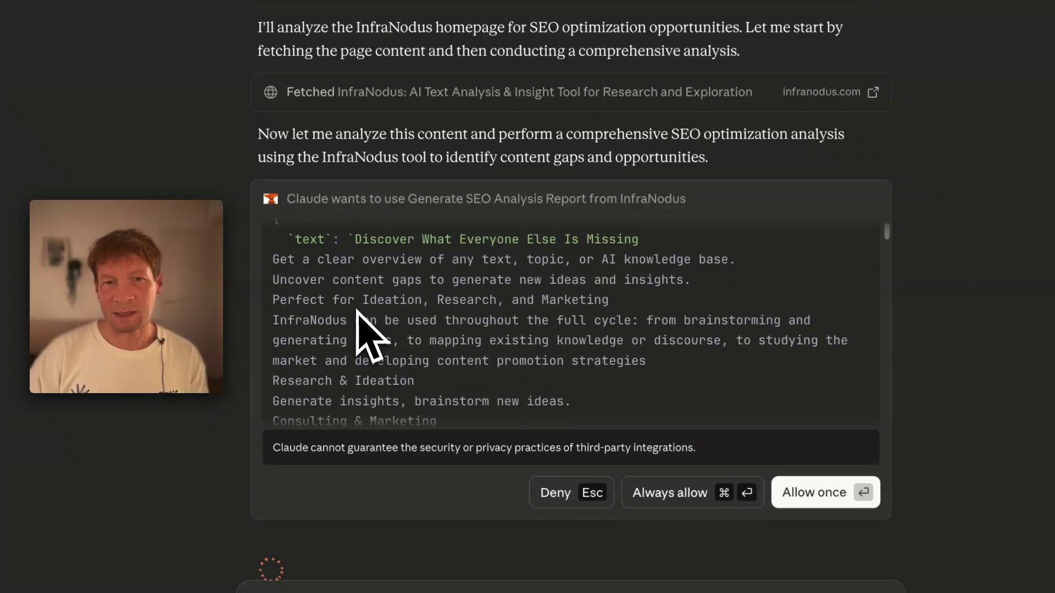
scroll(520, 306, "down", 5)
scroll(520, 306, "down", 15)
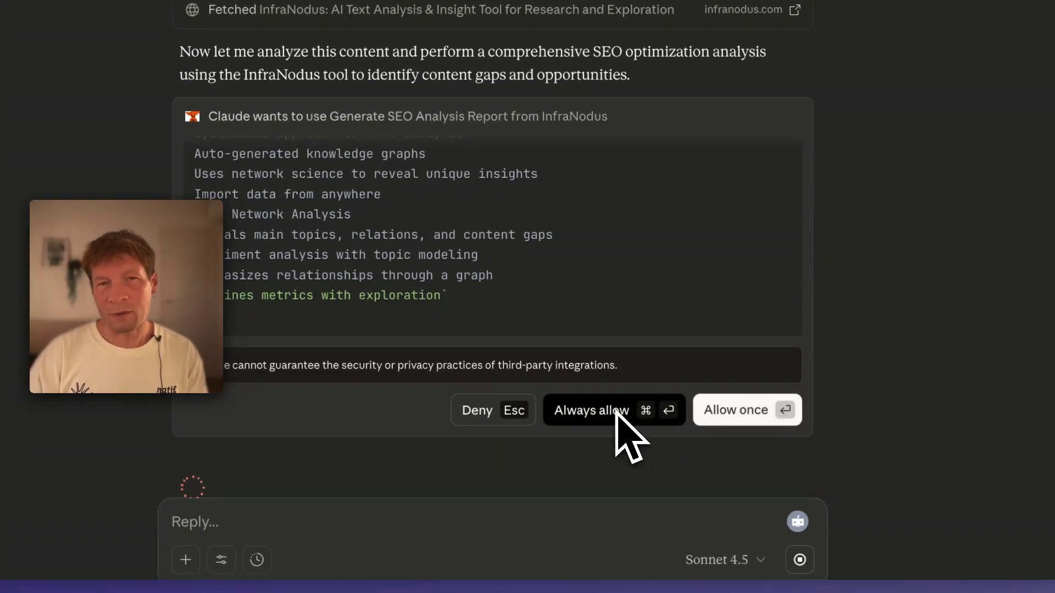
left_click(739, 421)
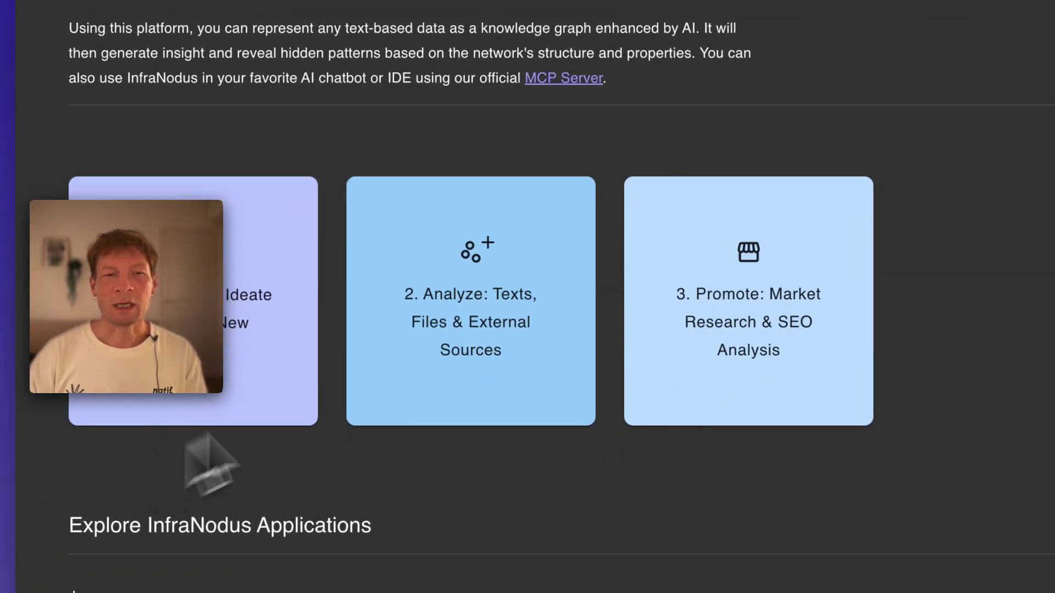
In InfraNodus, open a text analysis graph of the web page and show its high-level ideas, examining the Data Visualization and AI Graphing topics.
left_click(522, 286)
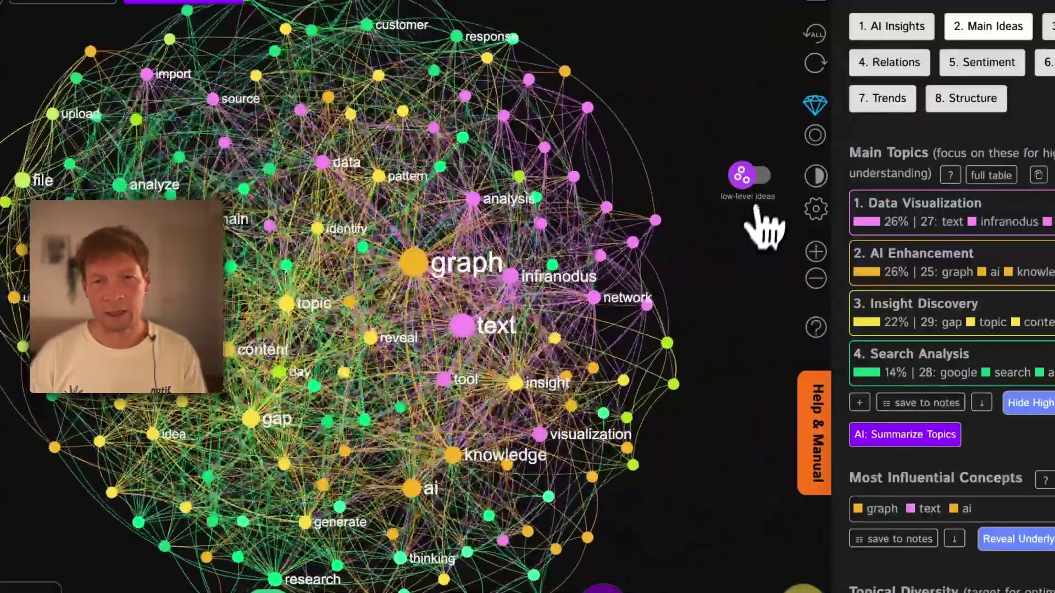
left_click(752, 177)
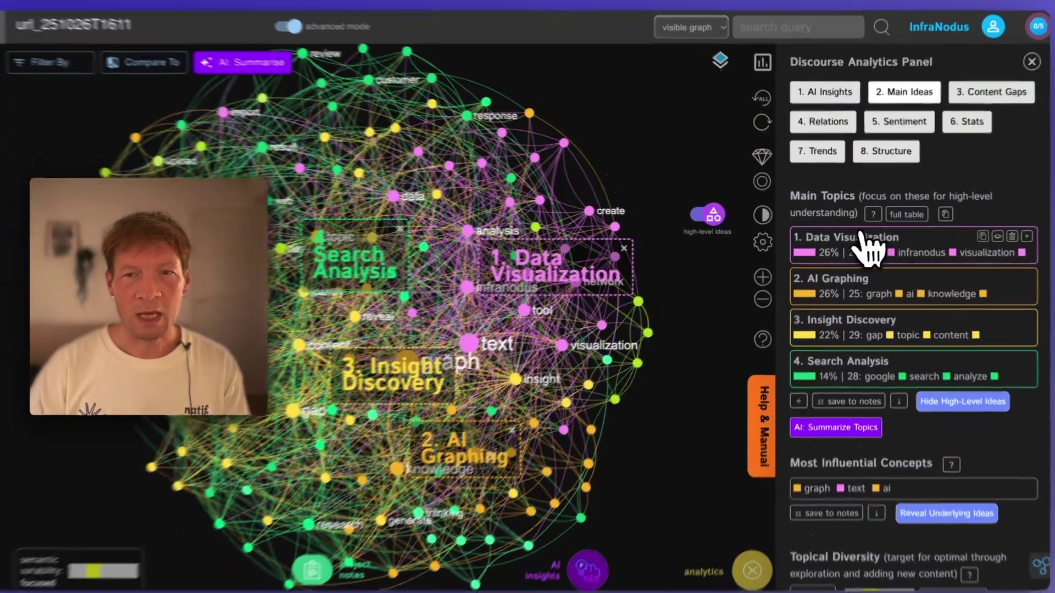
double_click(871, 237)
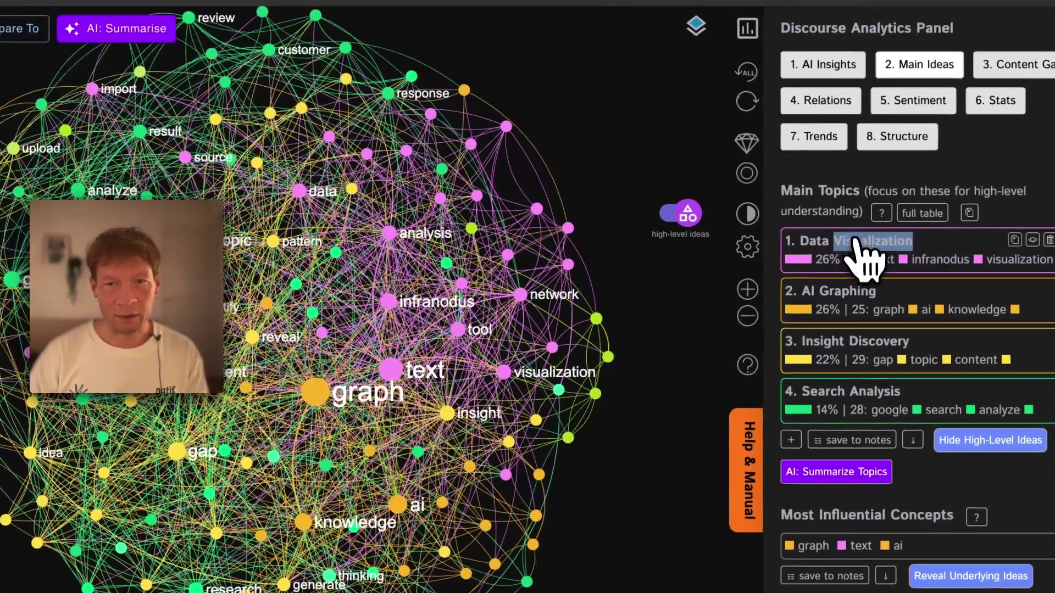
double_click(843, 295)
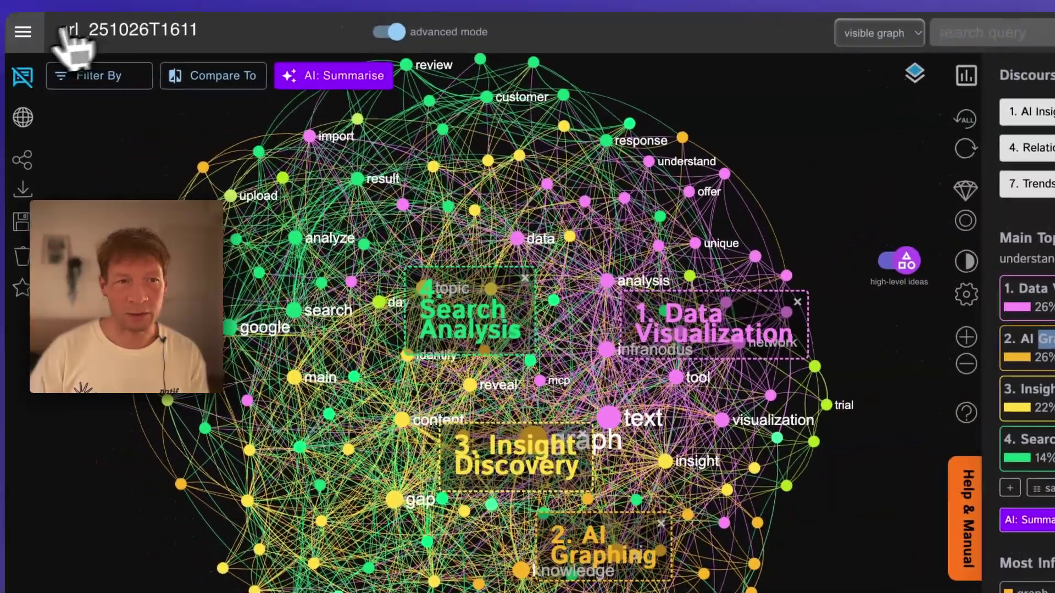
Start a market research and SEO analysis from the InfraNodus apps for "text analysis", with what people search for as the source.
left_click(25, 31)
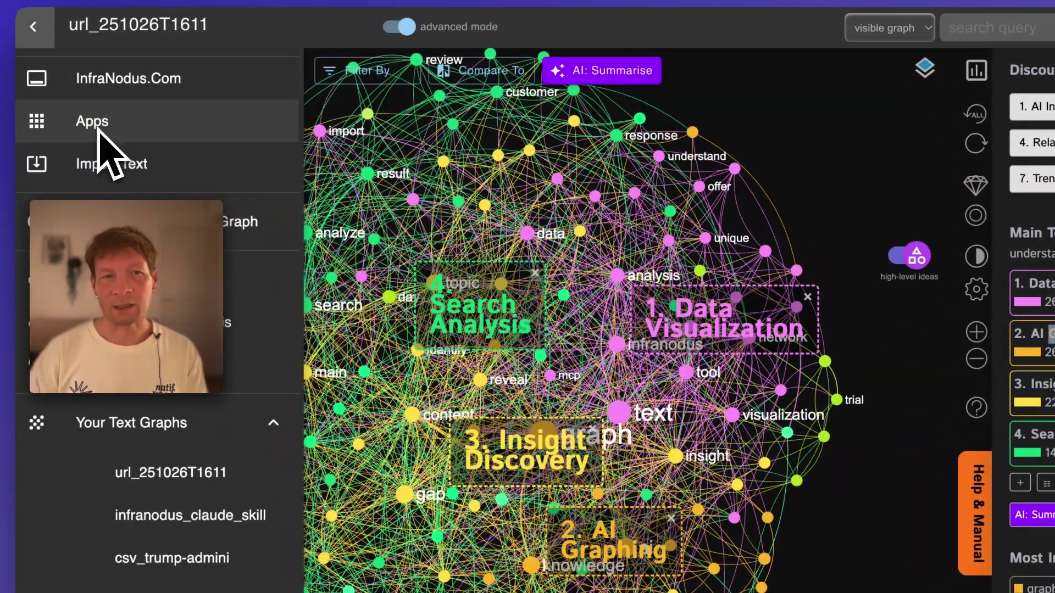
left_click(98, 128)
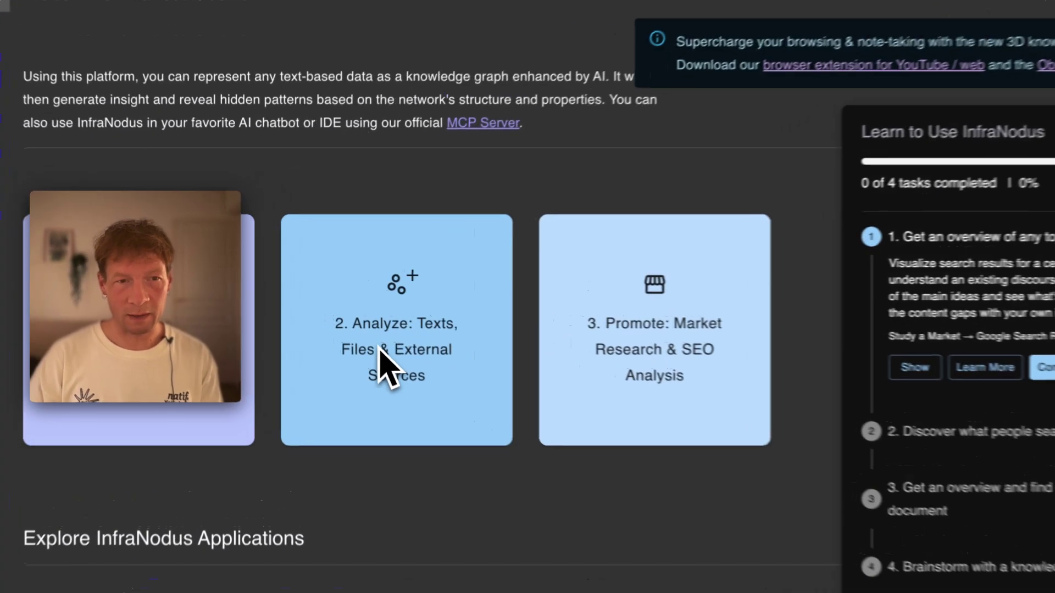
left_click(422, 329)
type("text analsyi")
key("BackSpace")
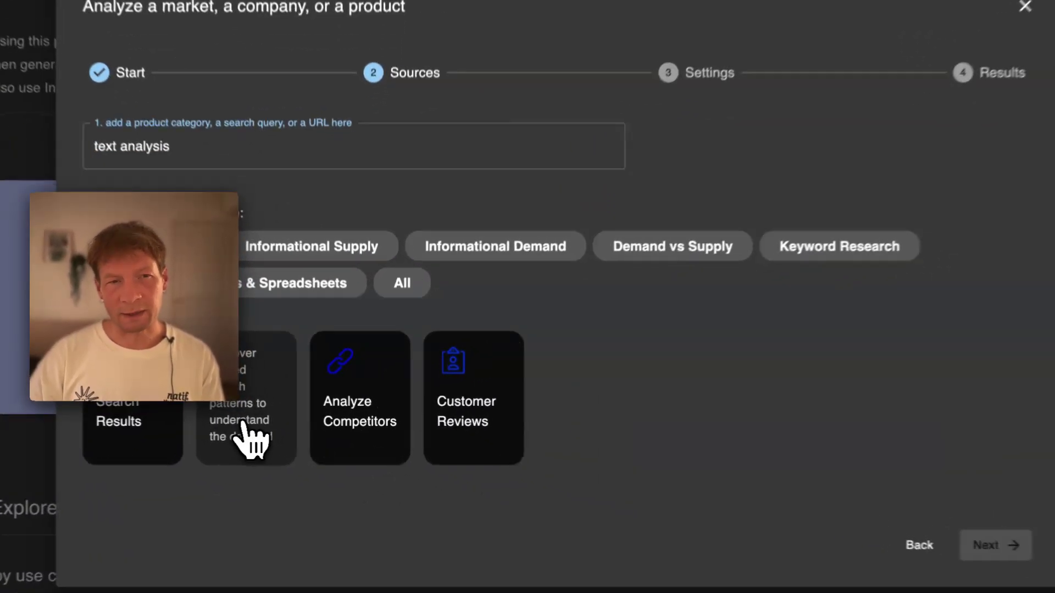
left_click(269, 434)
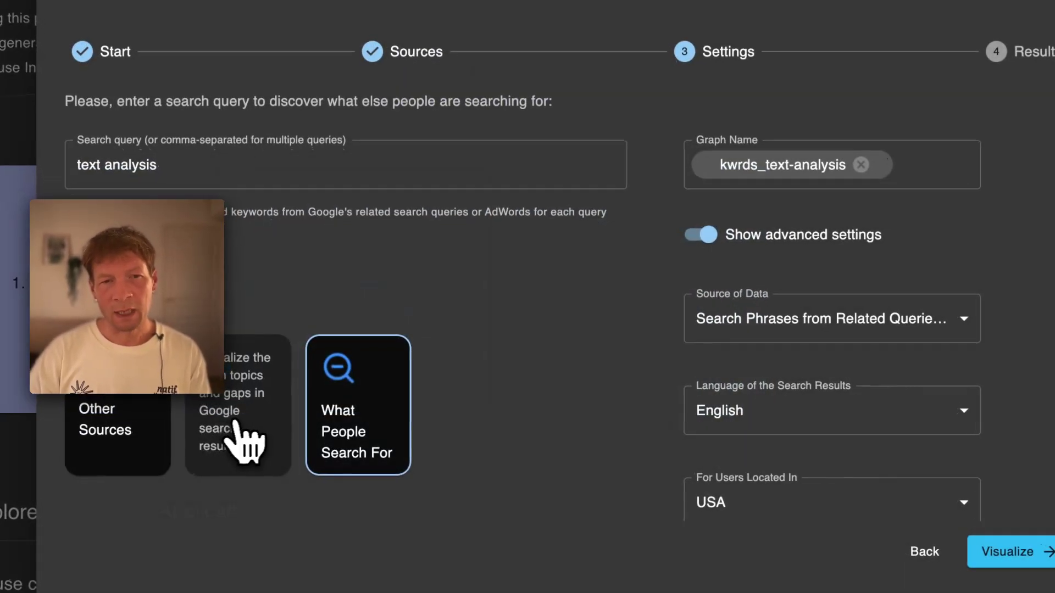
Visualize the related search queries as the graph kwrds_text-analysiss and show its high-level ideas.
scroll(533, 460, "down", 3)
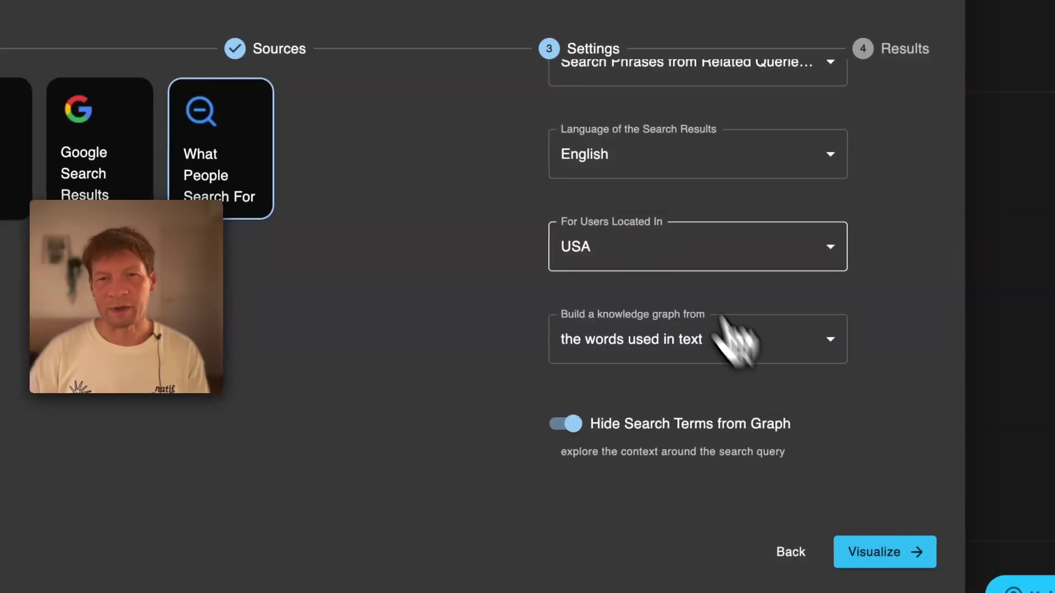
scroll(708, 302, "up", 5)
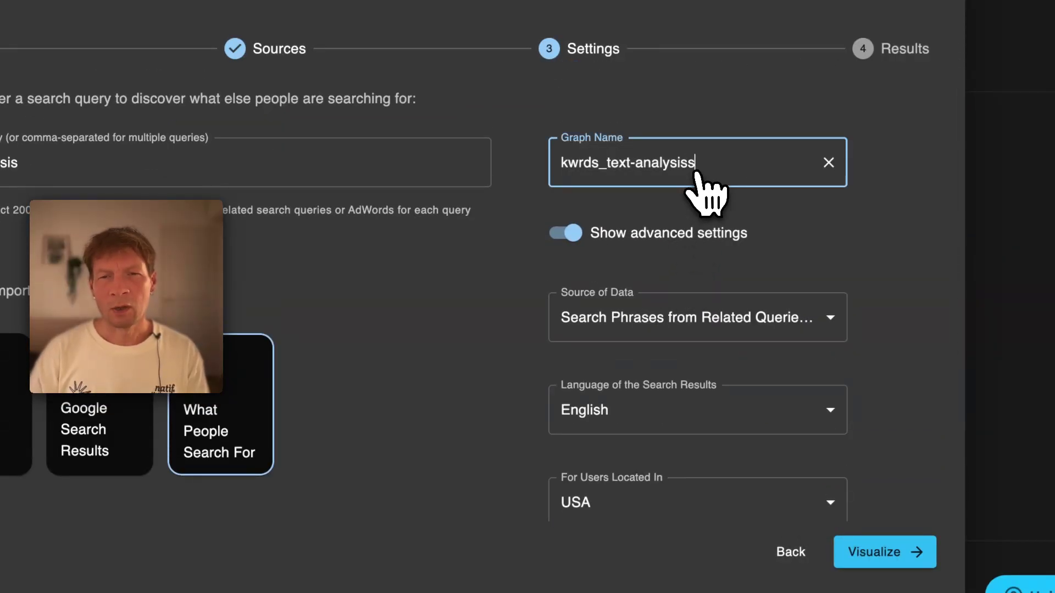
left_click(887, 539)
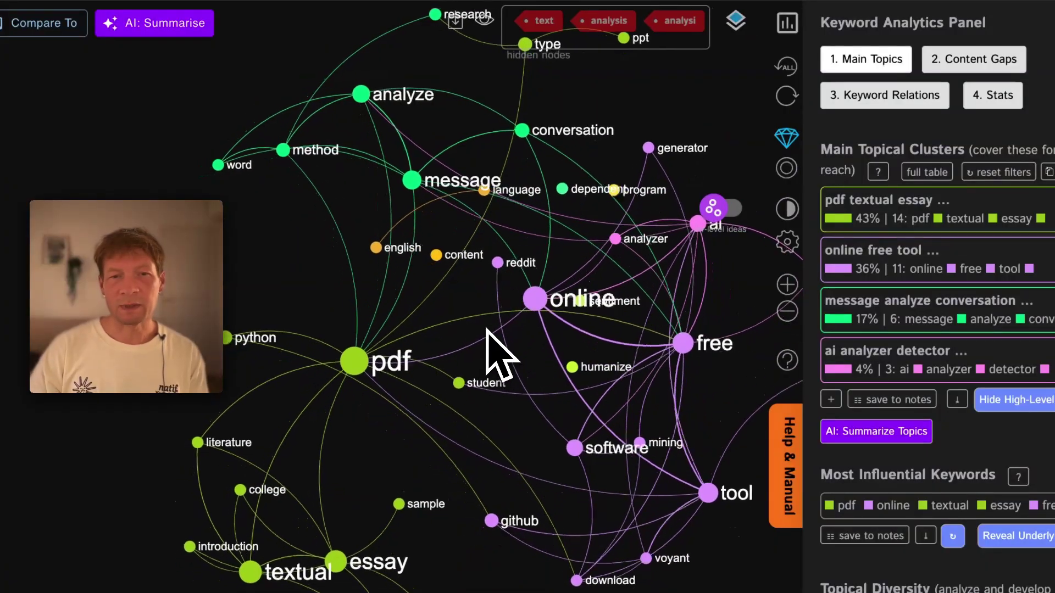
left_click(719, 209)
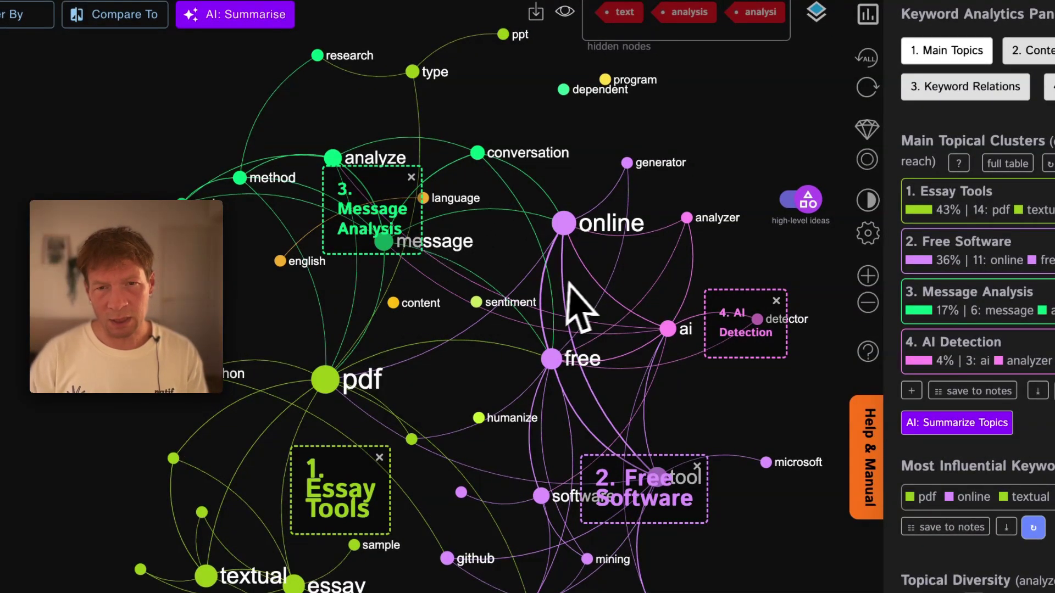
left_click_drag(569, 283, 535, 279)
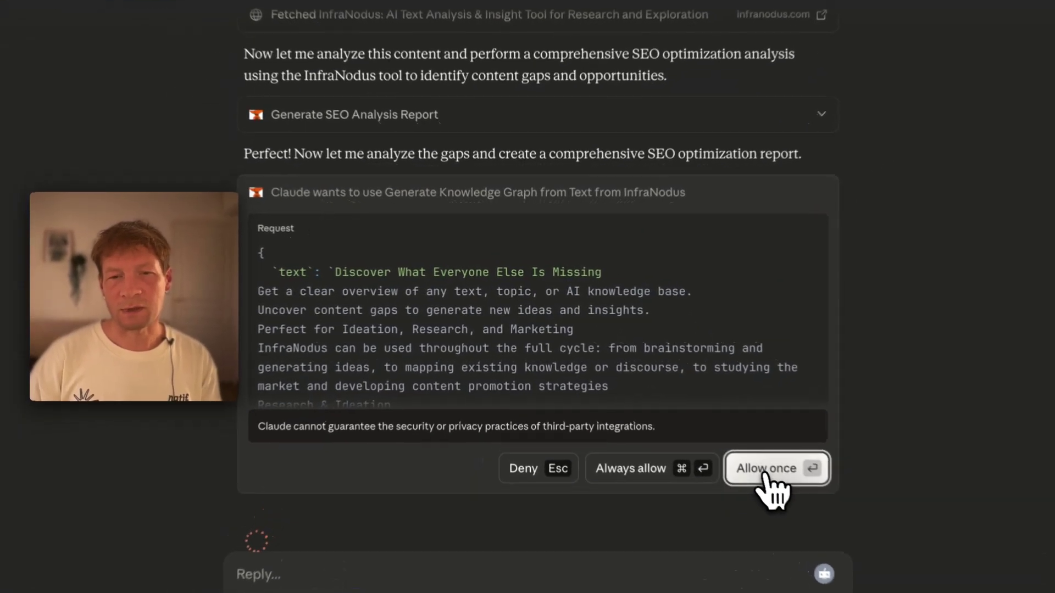
Allow the Generate Knowledge Graph from Text request from InfraNodus once.
left_click(803, 531)
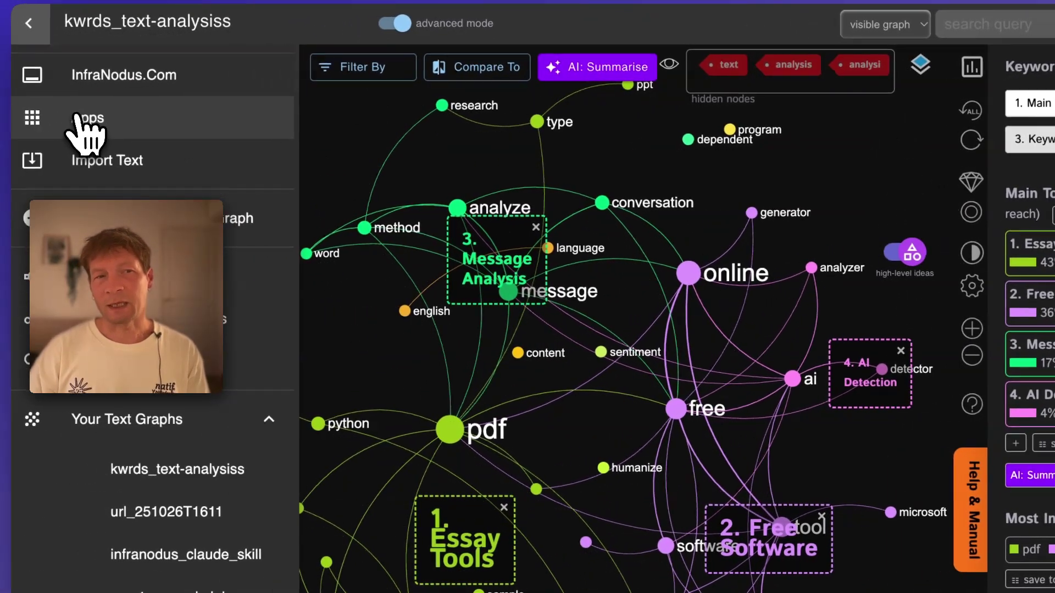
In InfraNodus, visualize the Google search results for "text analysis" as the graph google_text-analysis and show its high-level ideas.
left_click(113, 124)
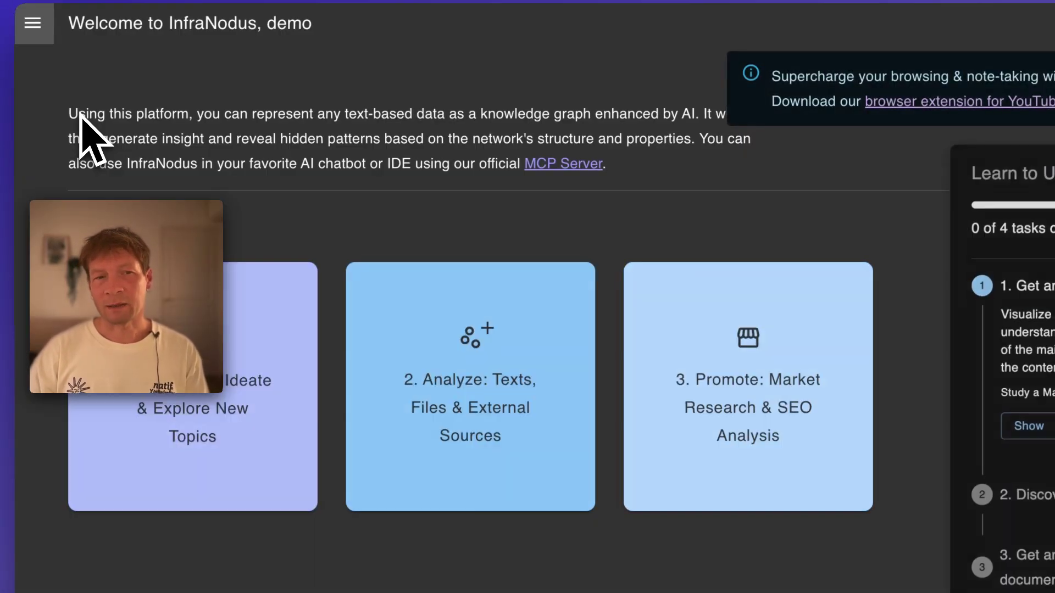
left_click(728, 434)
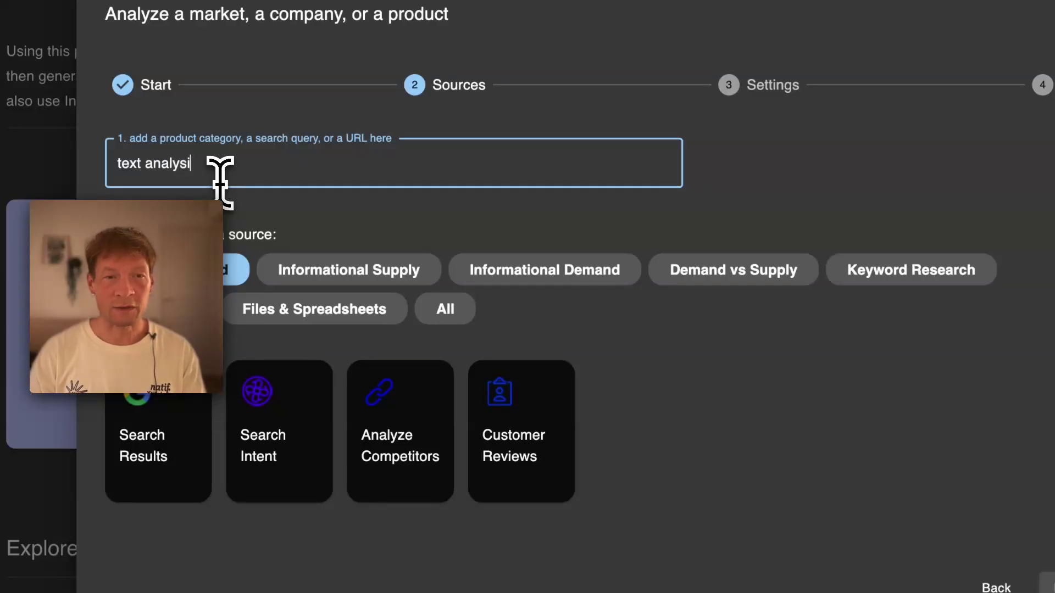
left_click(200, 419)
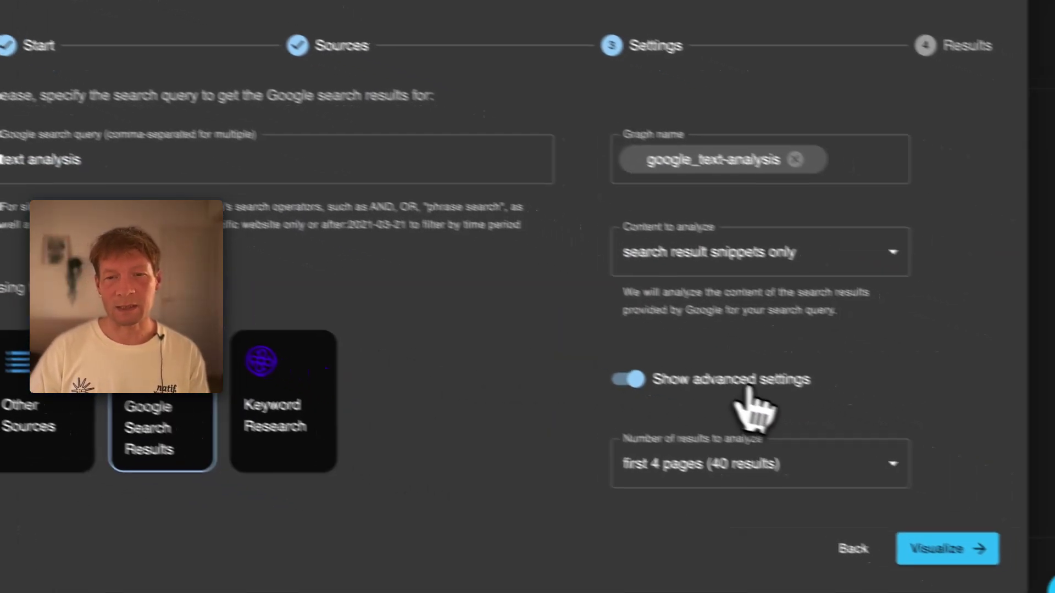
left_click(887, 531)
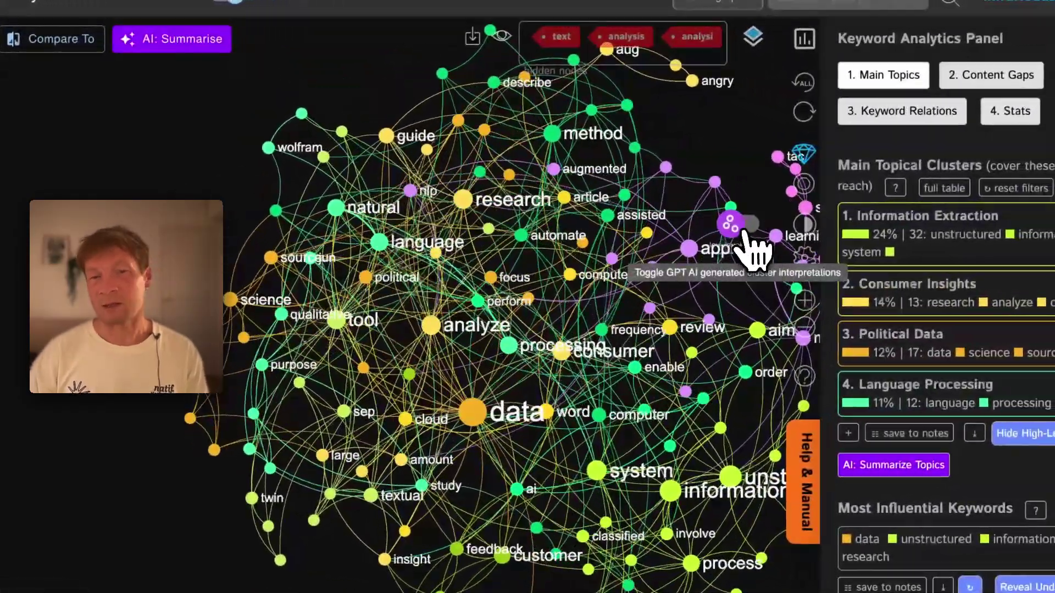
left_click(746, 232)
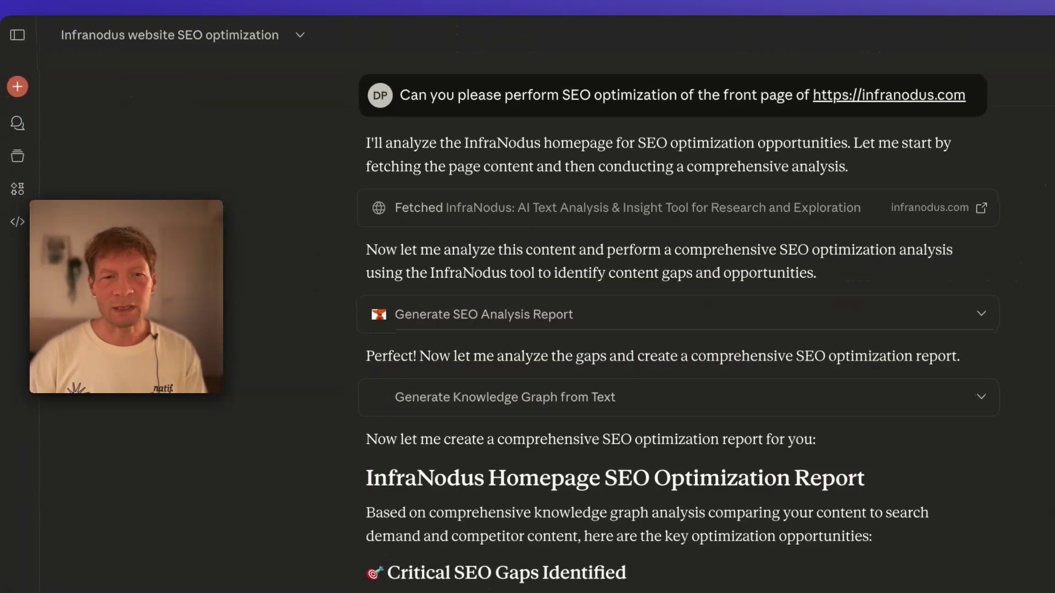
Back in Claude, expand the Generate SEO Analysis Report call and examine its request text and the main topics and content gaps in its response.
scroll(472, 316, "down", 8)
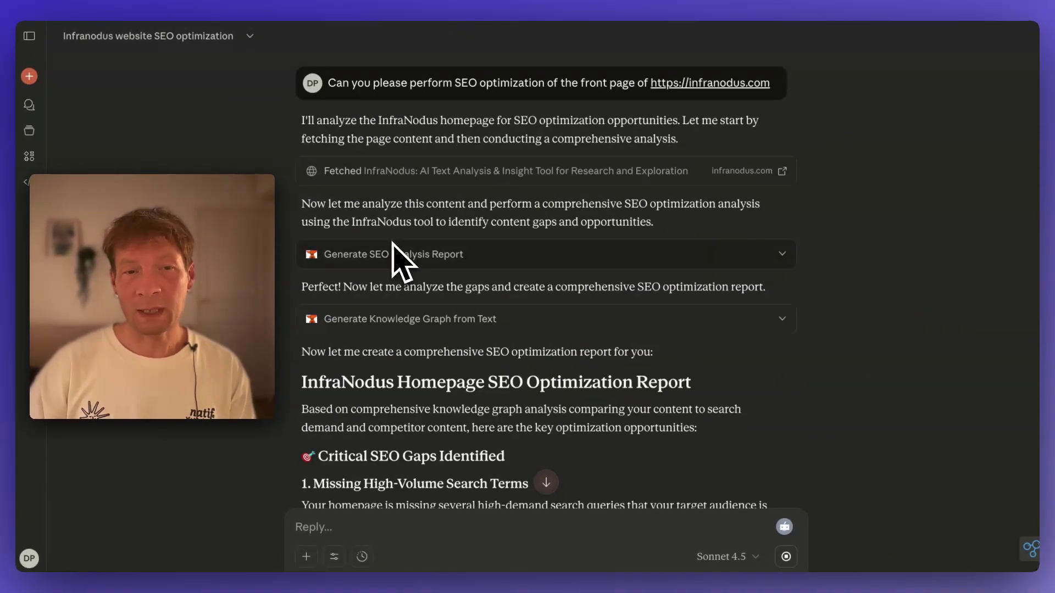
left_click(483, 257)
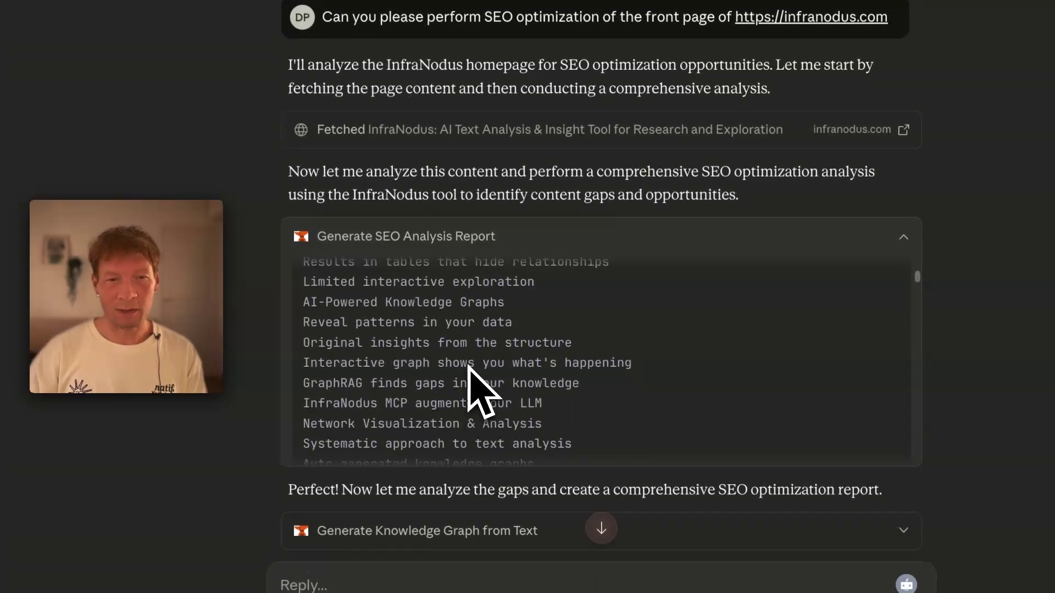
scroll(470, 367, "up", 10)
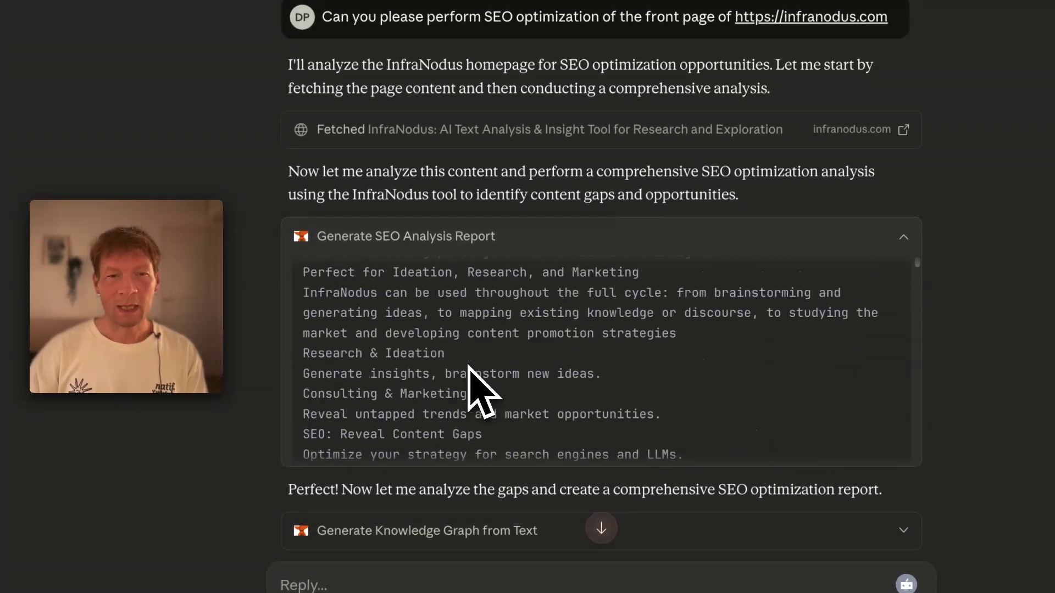
scroll(469, 367, "down", 3)
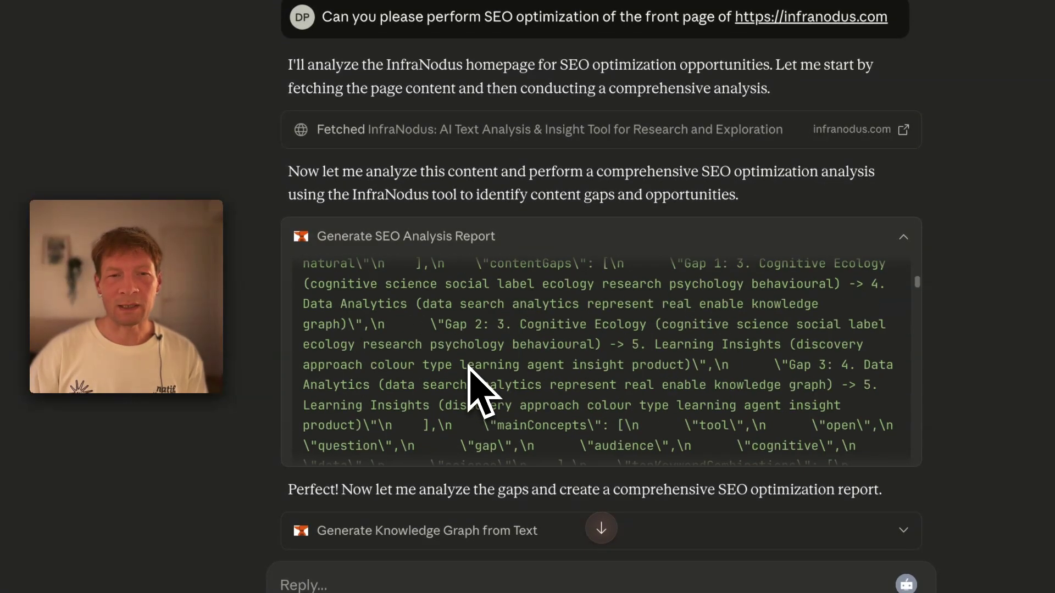
scroll(478, 387, "down", 5)
scroll(478, 387, "up", 10)
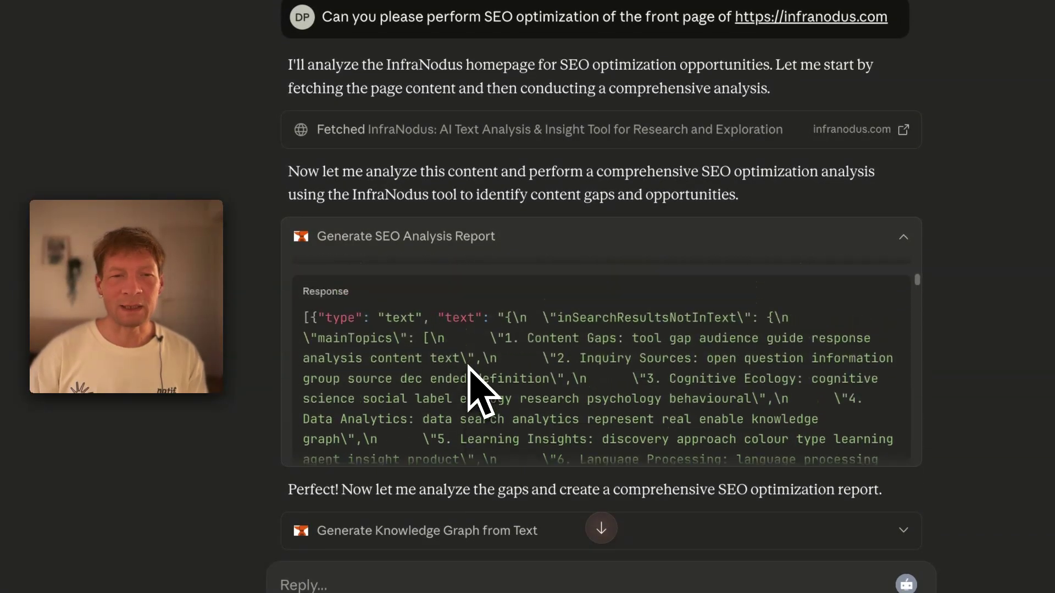
scroll(478, 387, "up", 3)
scroll(468, 367, "down", 10)
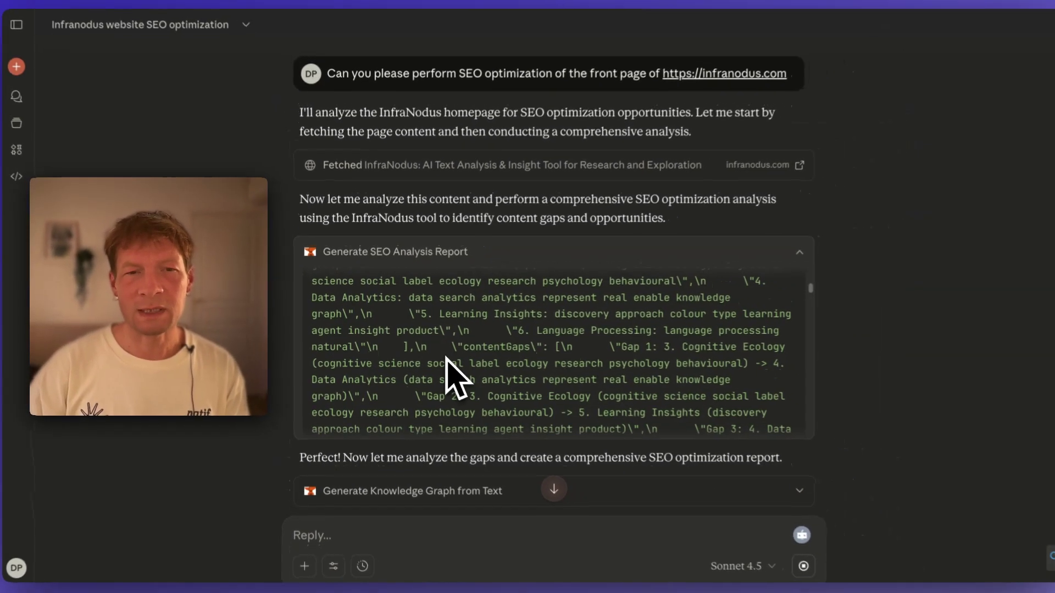
scroll(444, 358, "down", 2)
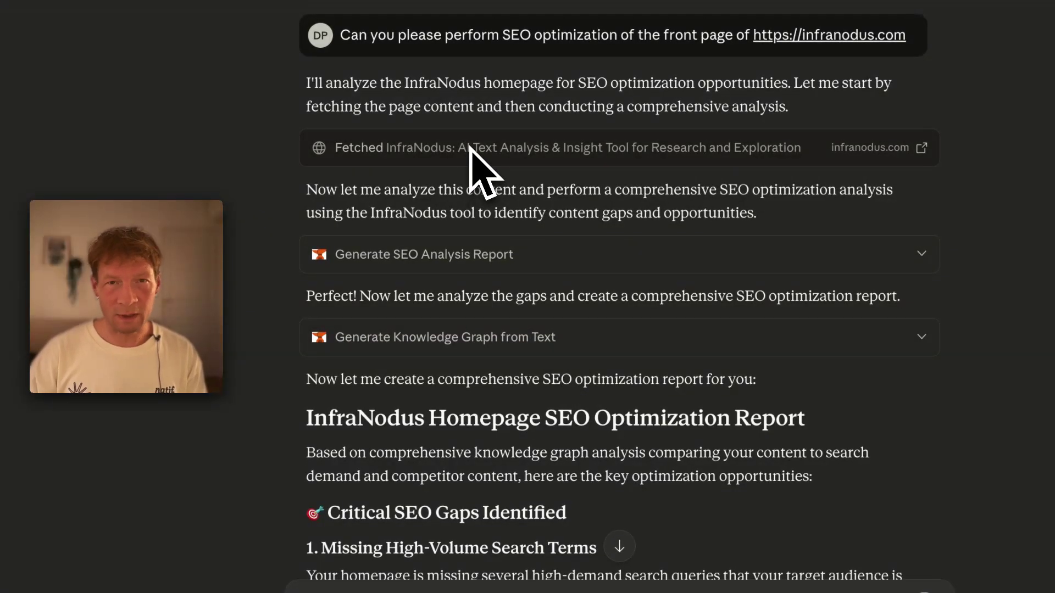
Examine the report's missing high-volume search terms, highlighting the "open ended questionnaire" entry and checking the high and medium priority lists.
scroll(429, 401, "down", 5)
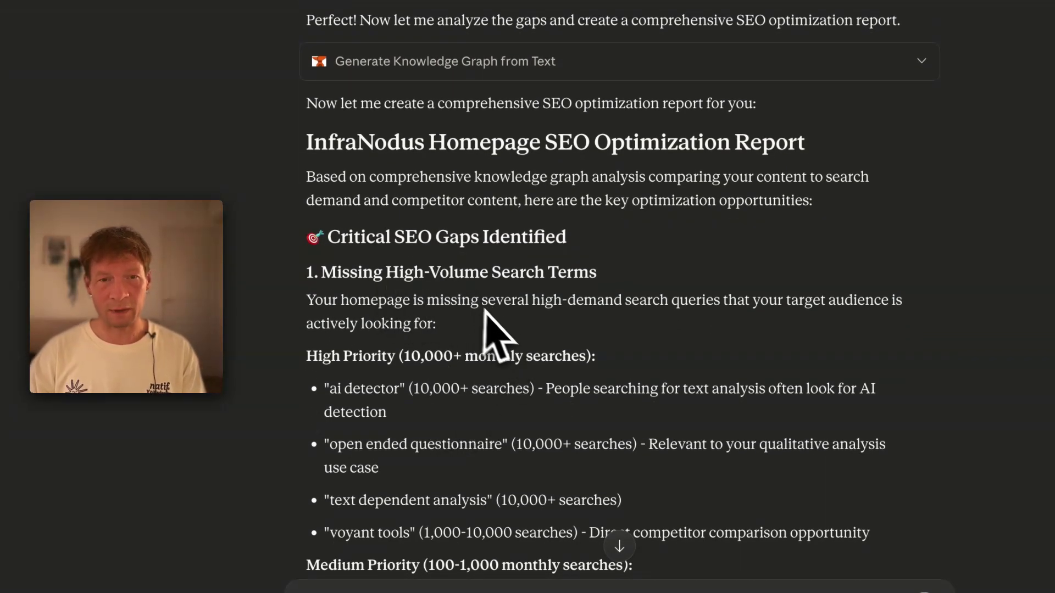
scroll(489, 314, "down", 2)
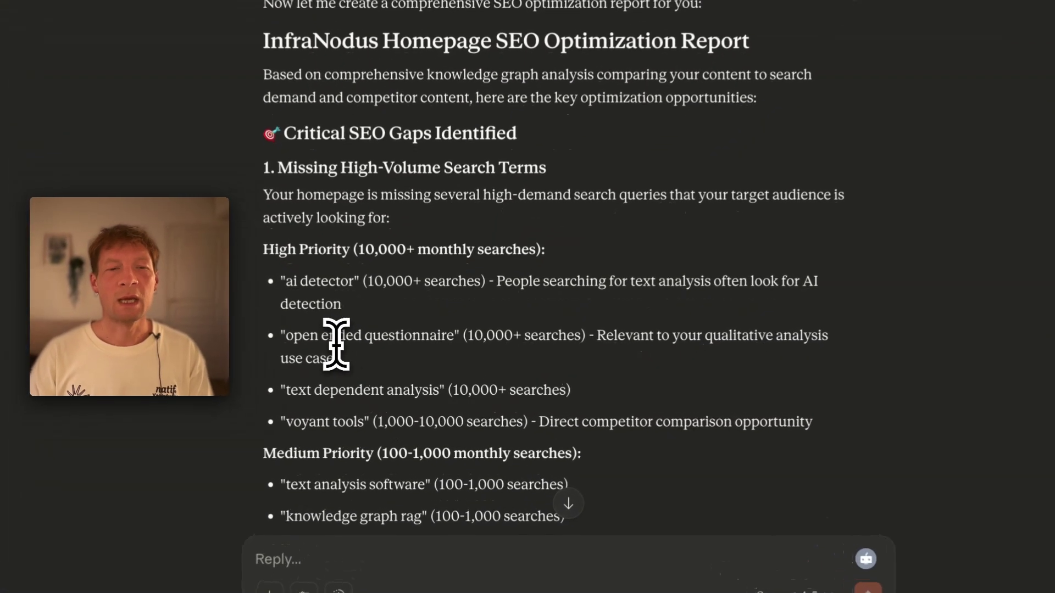
left_click_drag(290, 333, 406, 355)
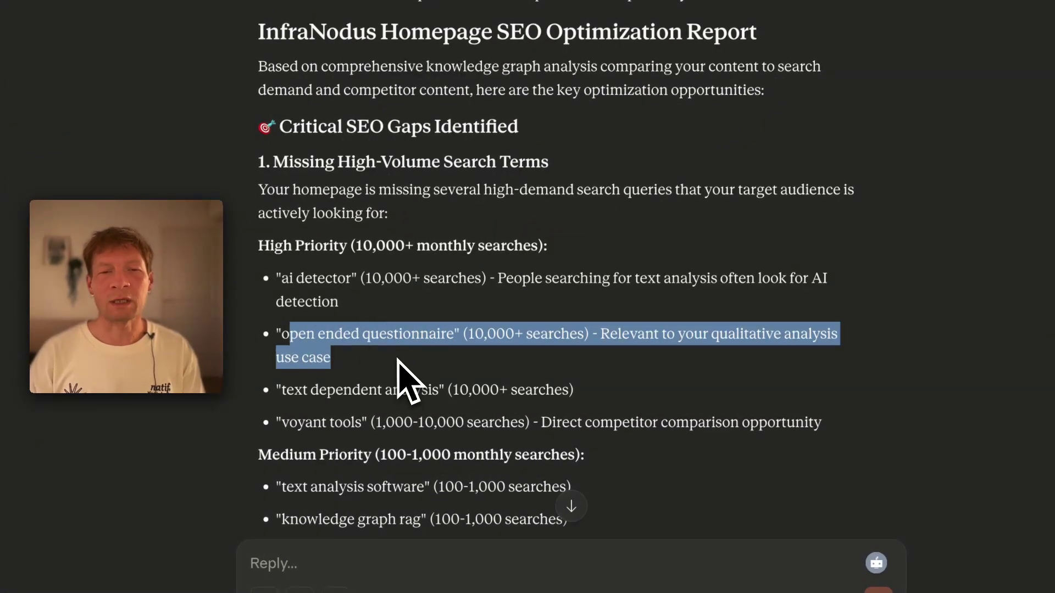
left_click(398, 360)
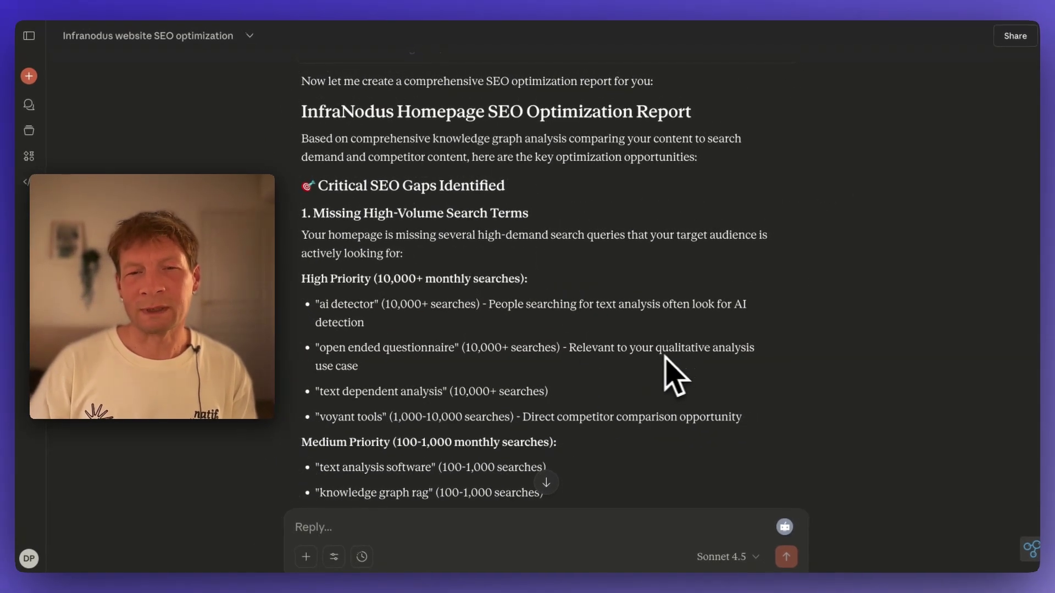
left_click_drag(327, 352, 444, 349)
left_click(417, 377)
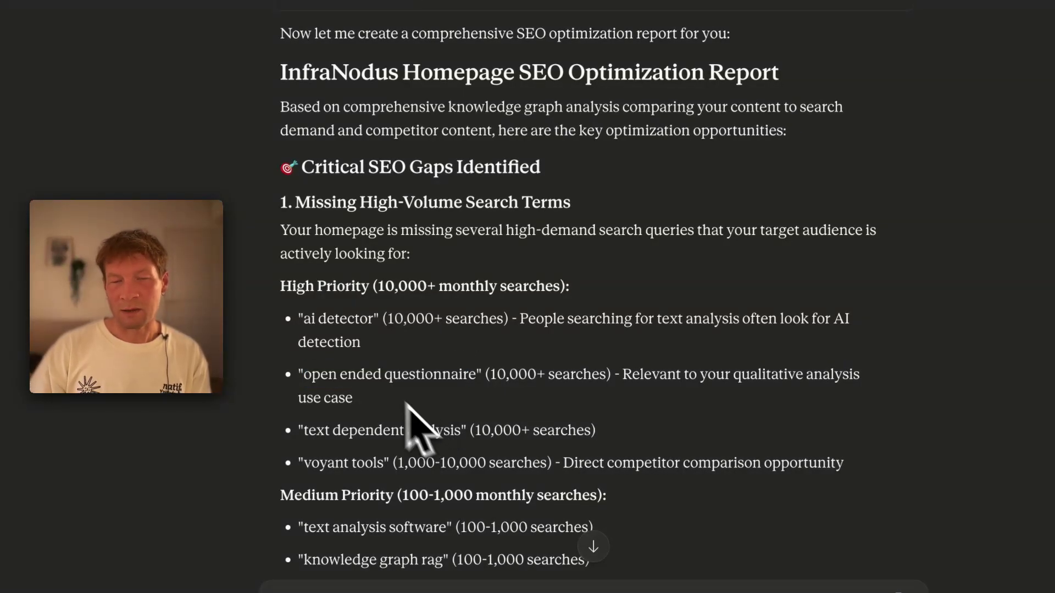
scroll(341, 407, "down", 3)
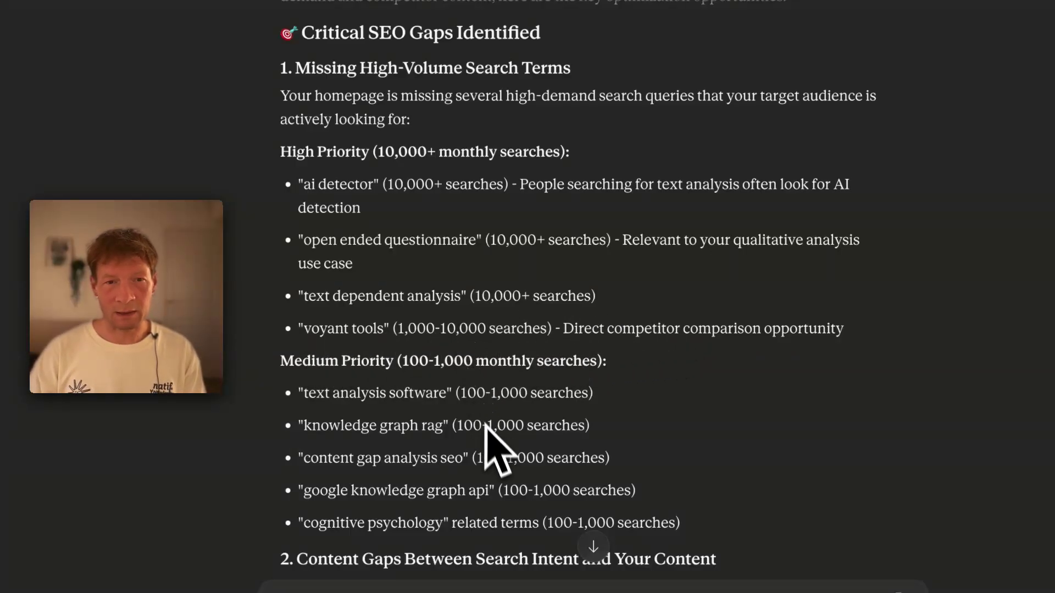
scroll(489, 434, "down", 3)
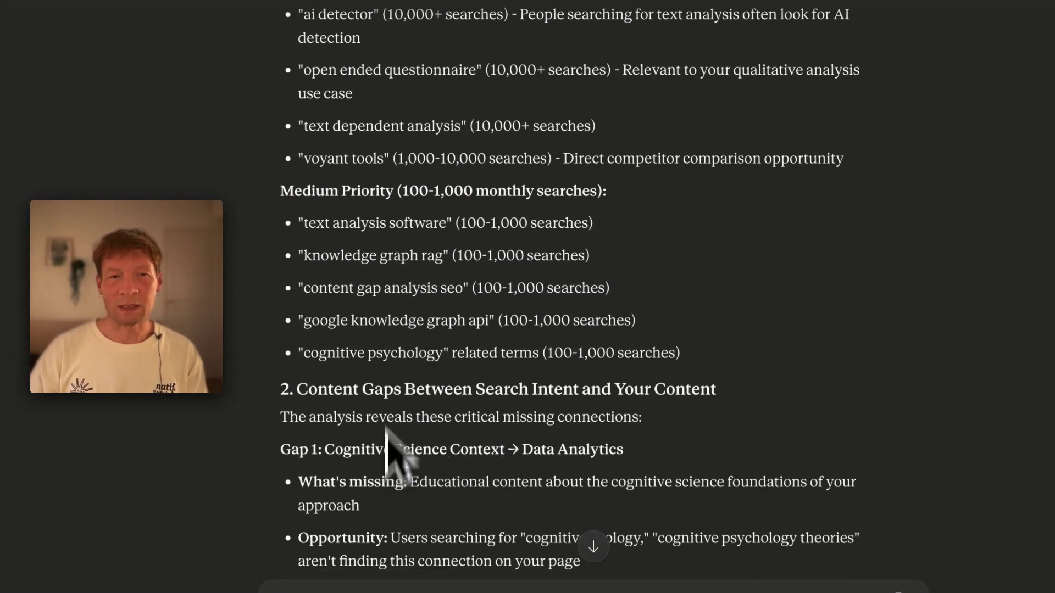
scroll(401, 236, "up", 7)
scroll(483, 236, "up", 2)
scroll(407, 393, "down", 3)
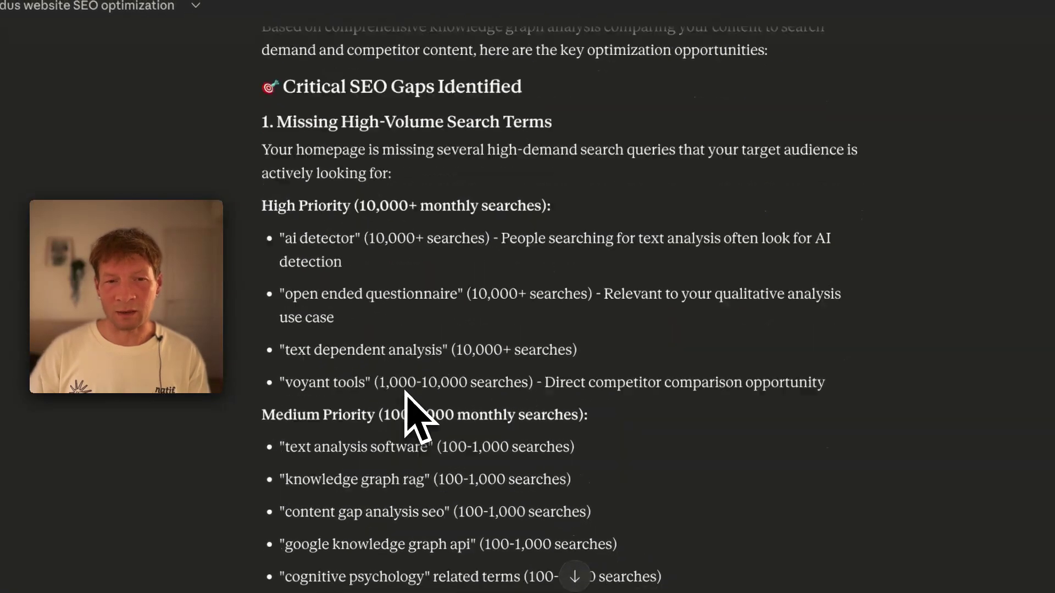
Review the report's content gaps, suggested sections, meta and keyword optimizations, long-term content strategy and search intent alignment down to the top 5 priorities.
scroll(412, 412, "down", 13)
scroll(385, 319, "up", 5)
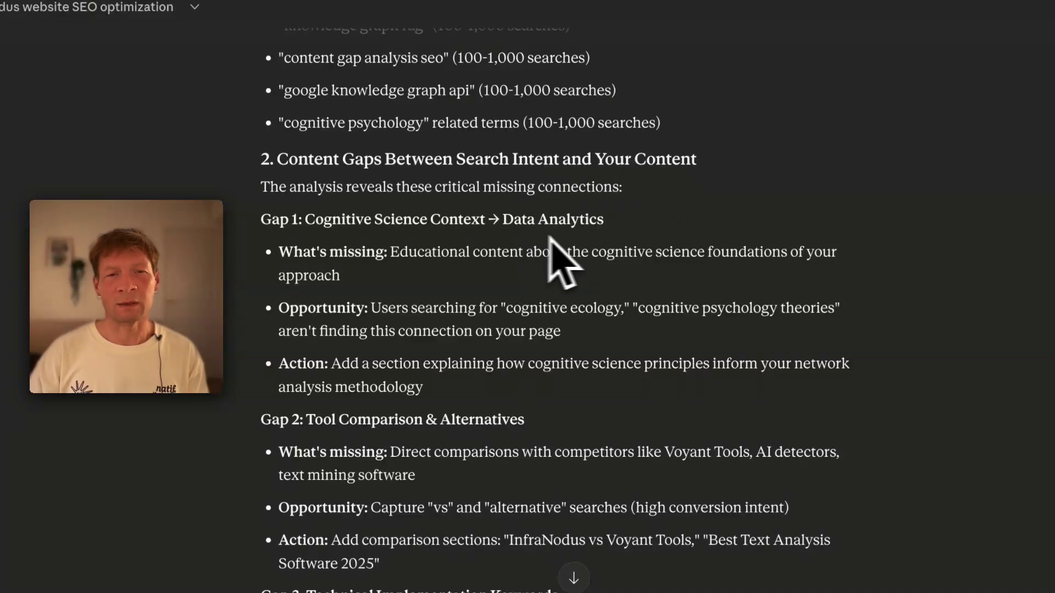
scroll(440, 319, "down", 2)
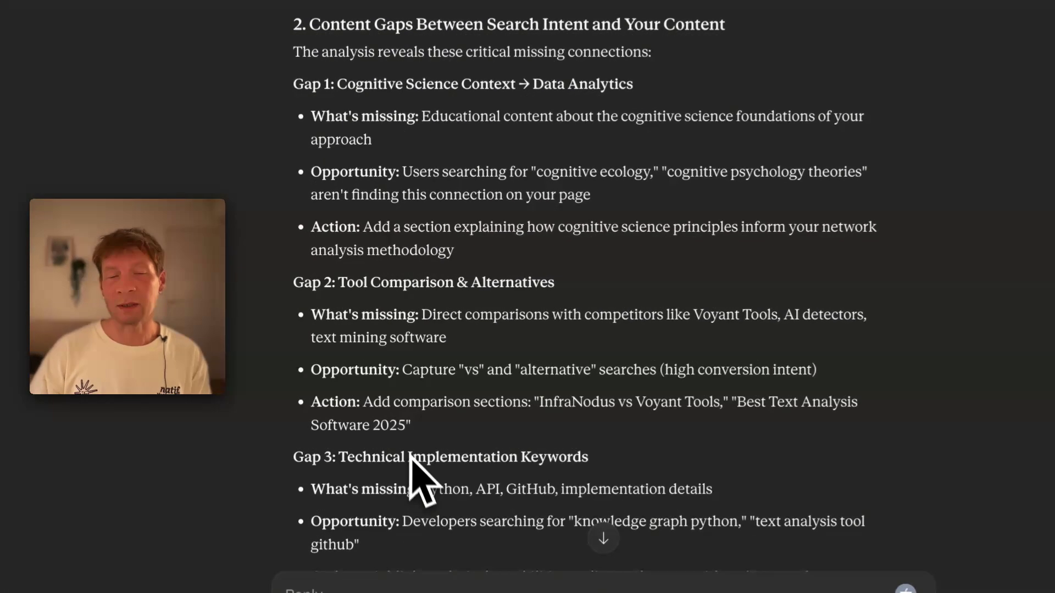
scroll(399, 444, "down", 3)
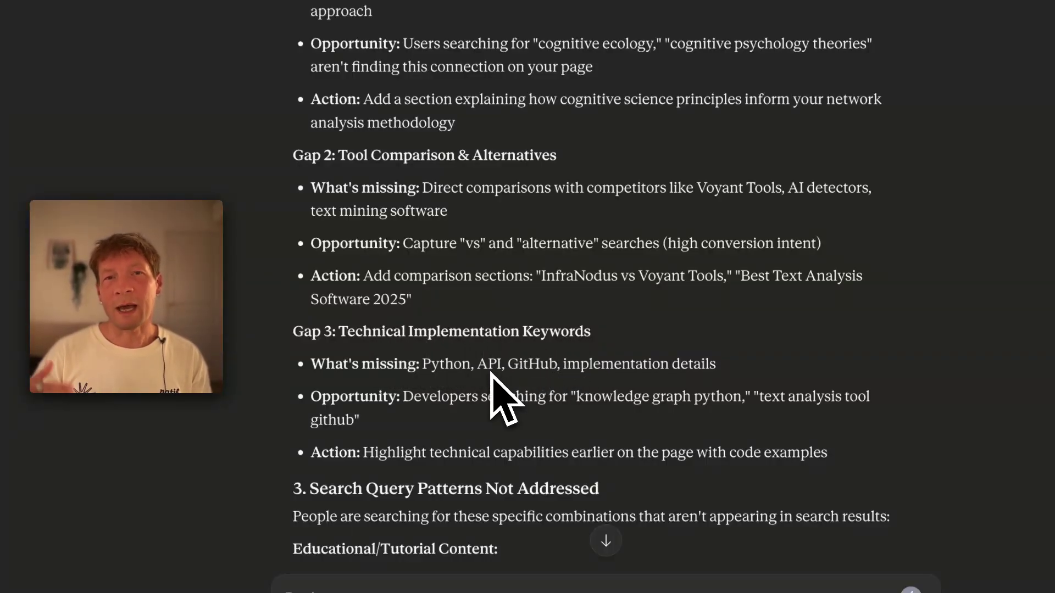
scroll(532, 396, "down", 10)
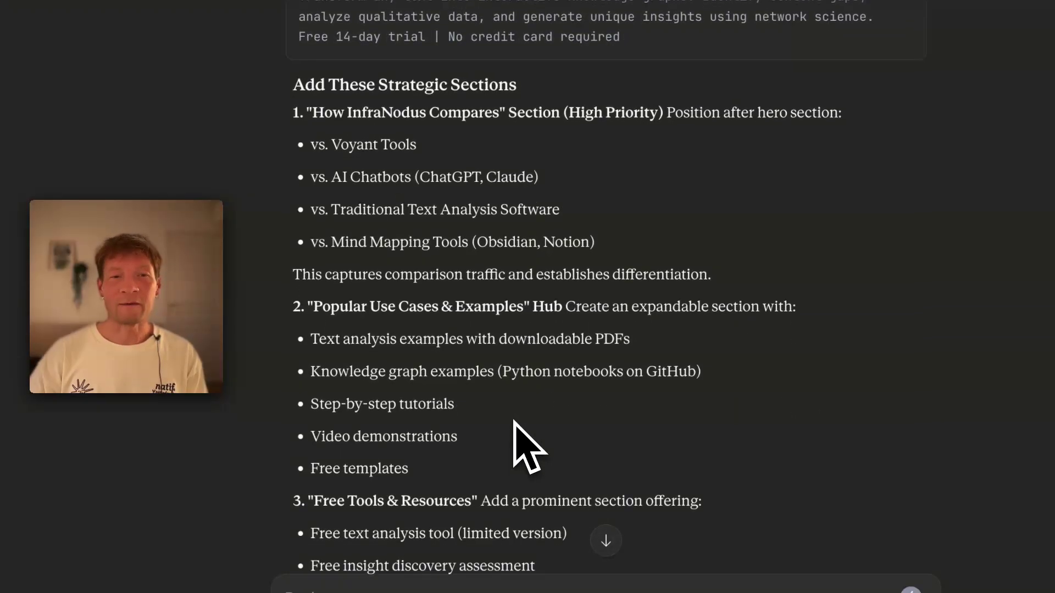
scroll(529, 446, "down", 15)
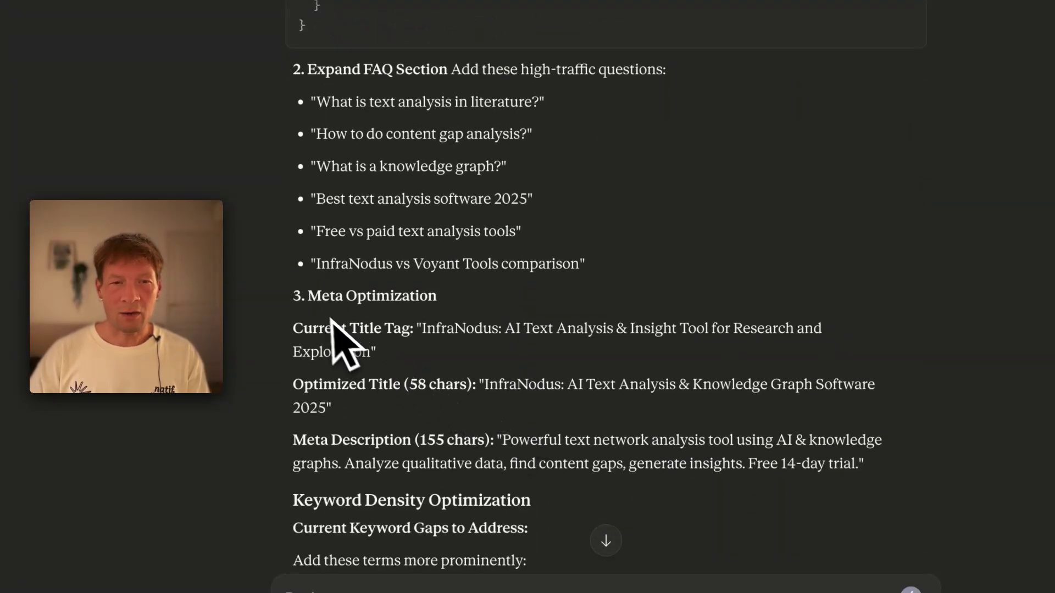
scroll(336, 330, "down", 20)
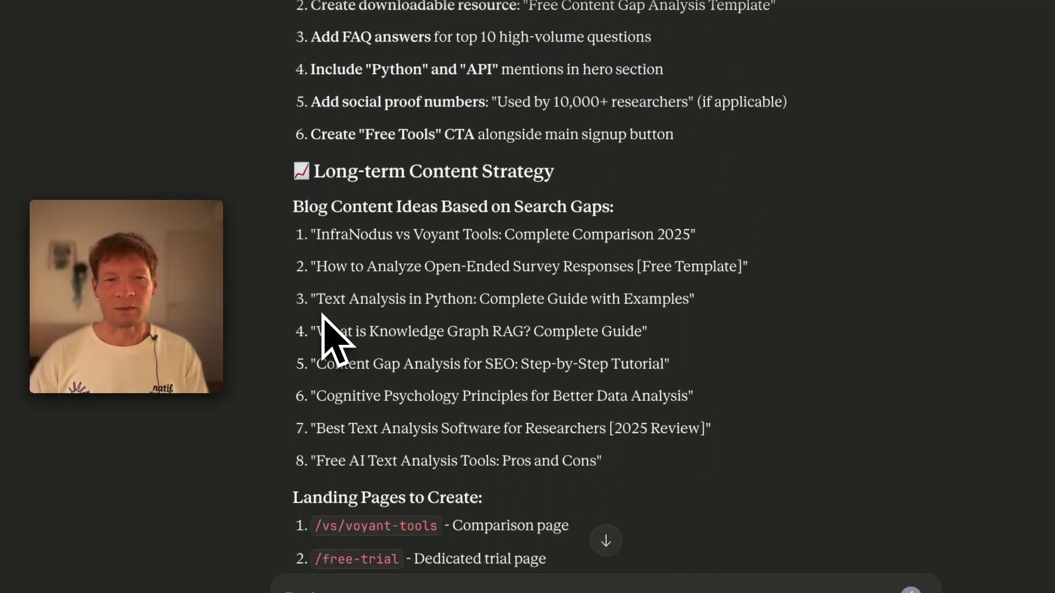
scroll(333, 337, "down", 15)
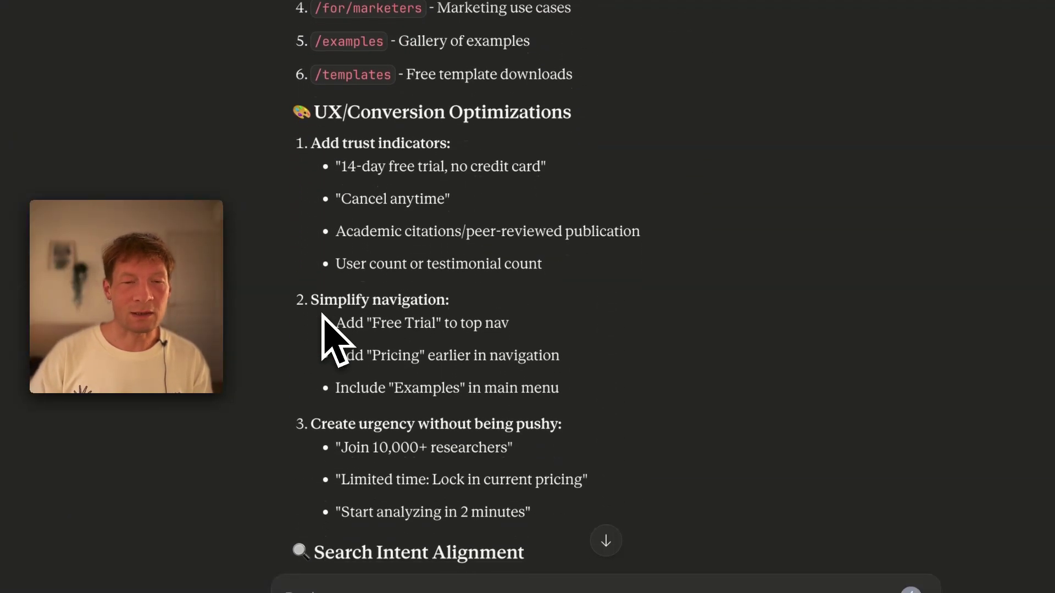
scroll(323, 316, "down", 5)
scroll(323, 317, "up", 20)
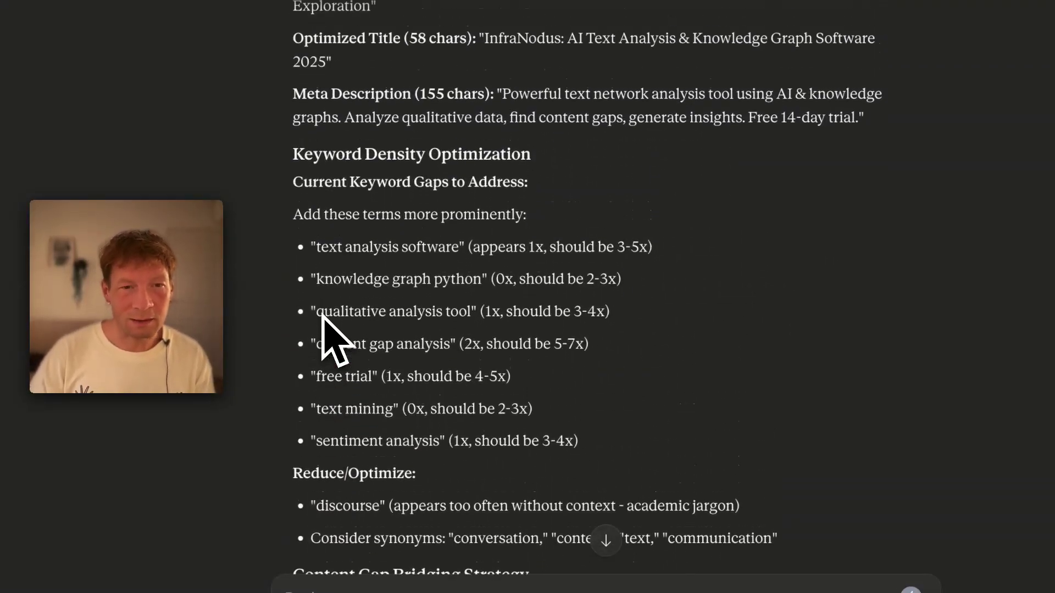
scroll(324, 335, "up", 8)
scroll(329, 336, "down", 20)
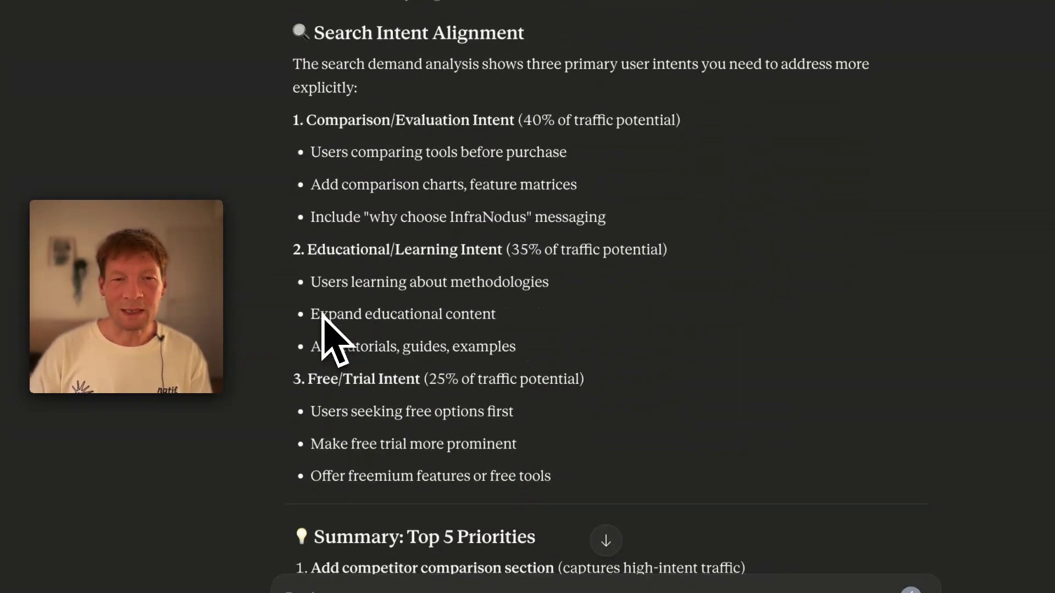
scroll(323, 316, "down", 5)
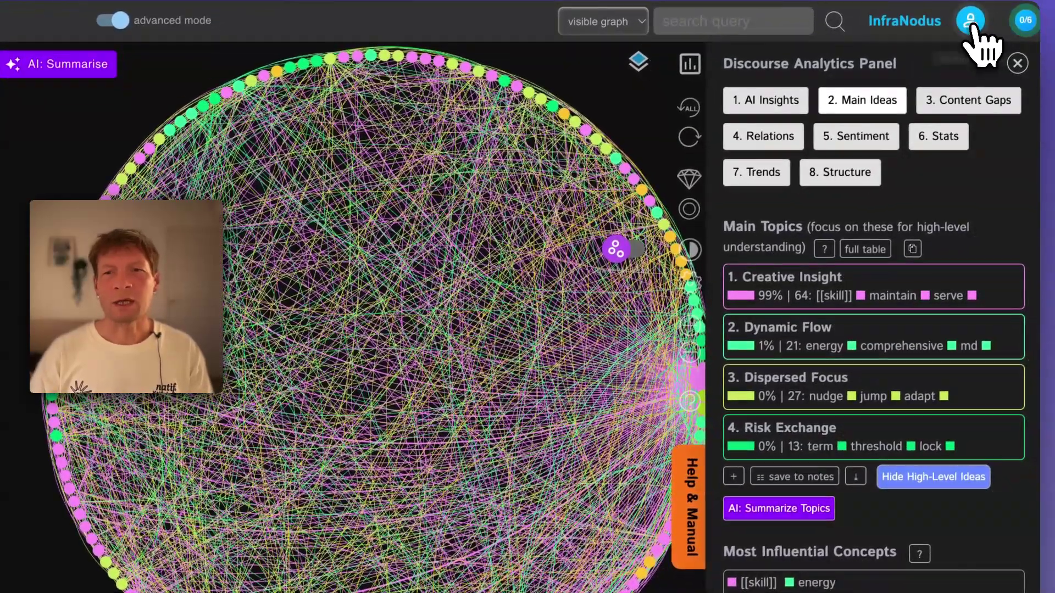
From InfraNodus, go to the InfraNodus.Com website and open the Cognitive Variability page to examine its diagram and Mind Antivirus section.
left_click(981, 39)
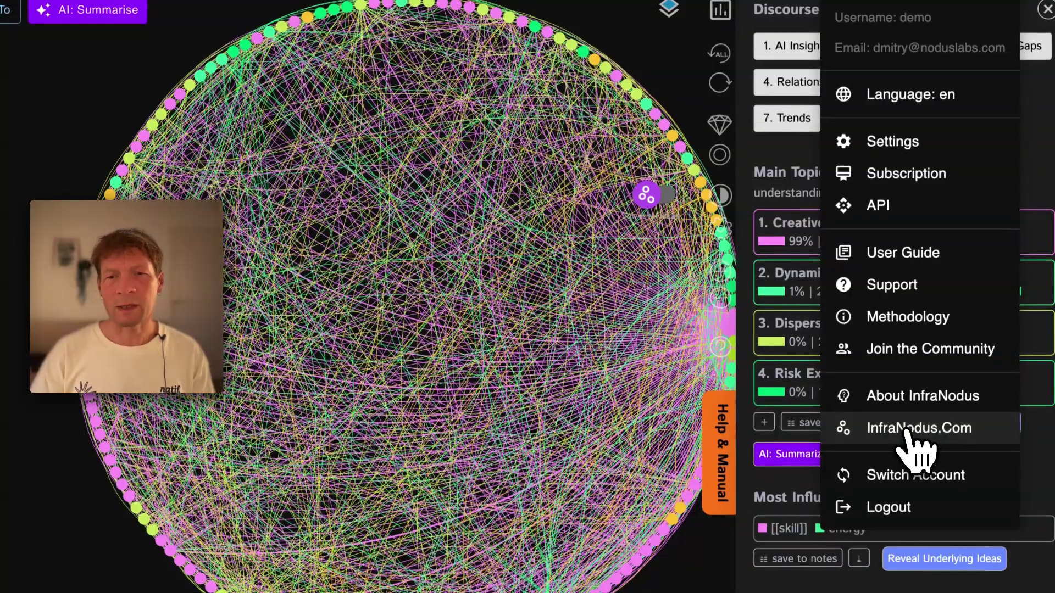
left_click(905, 432)
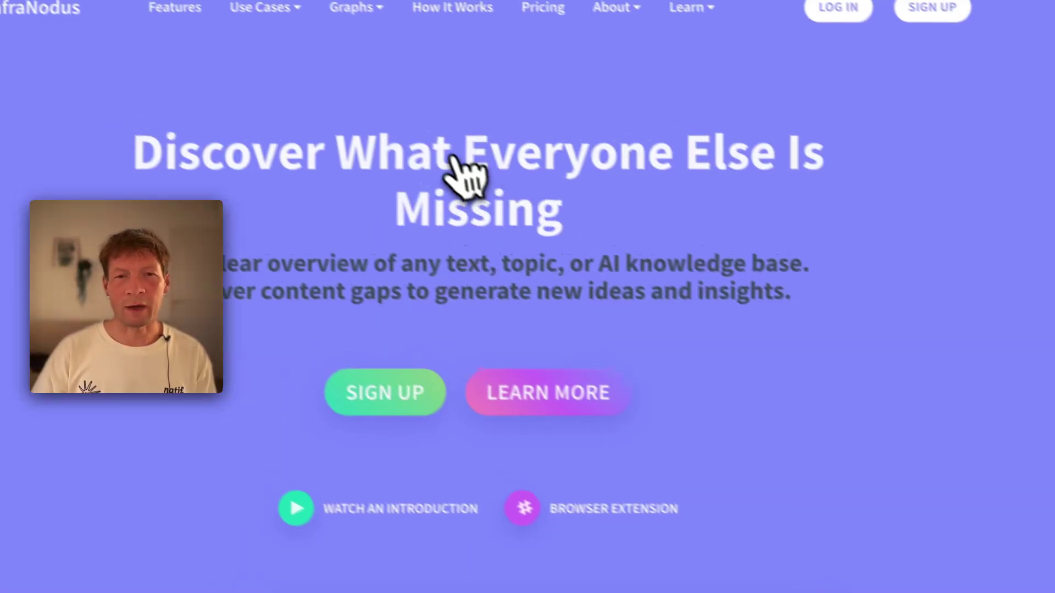
mouse_move(639, 34)
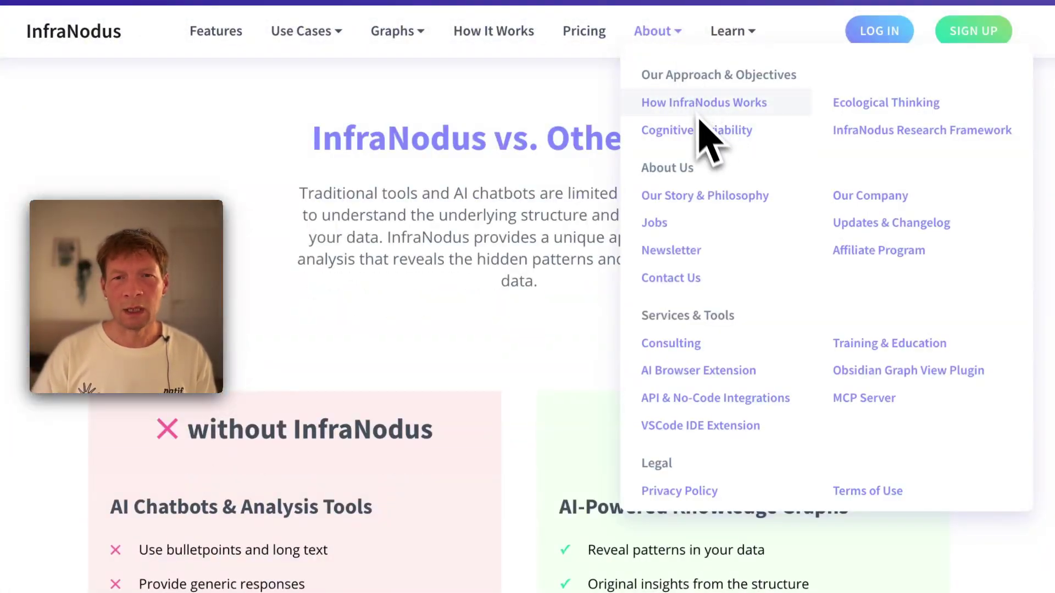
left_click(699, 131)
scroll(482, 405, "down", 10)
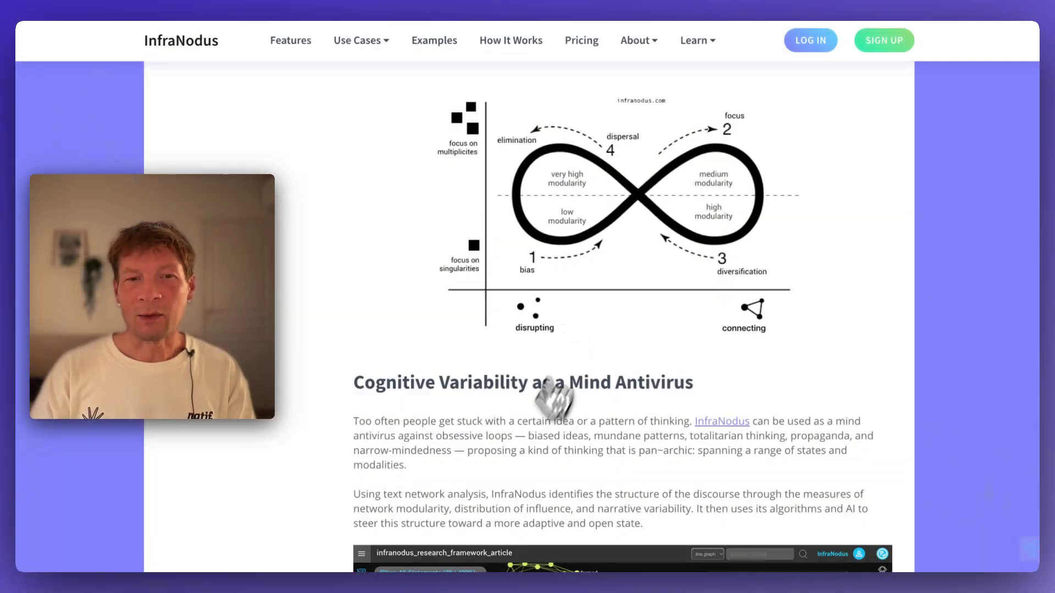
Examine the Cognitive Variability page's graph illustrations and its Four States of Variability: Detrended Fluctuation Analysis section.
scroll(495, 471, "down", 15)
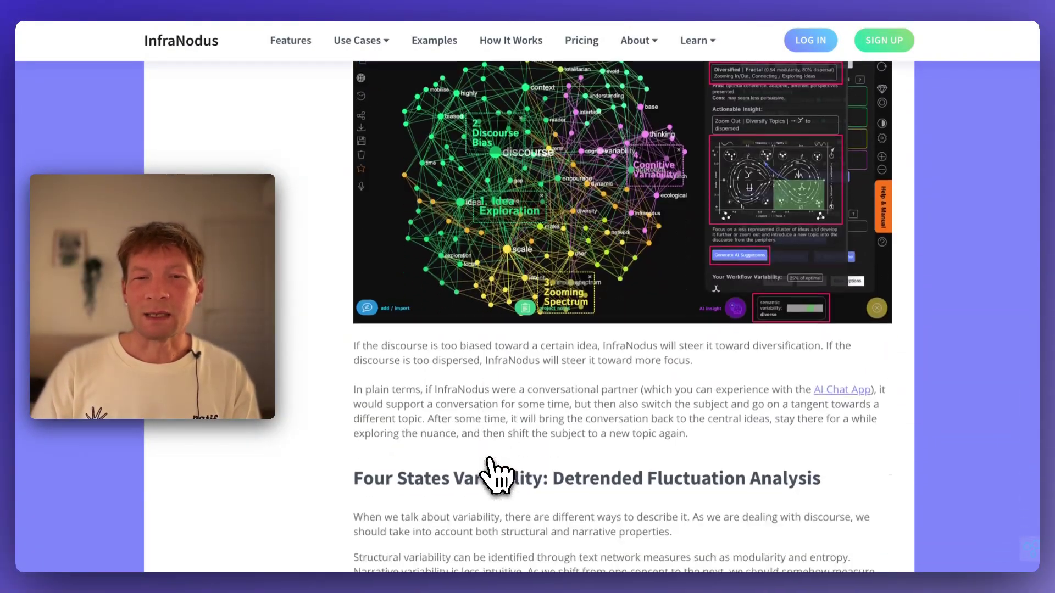
scroll(494, 472, "down", 1)
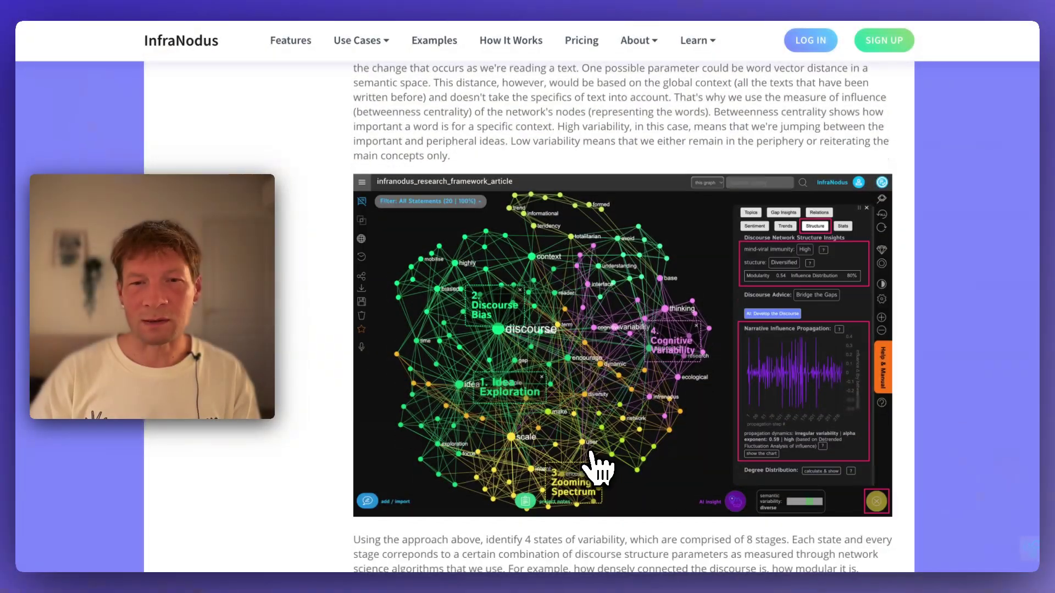
scroll(632, 401, "down", 4)
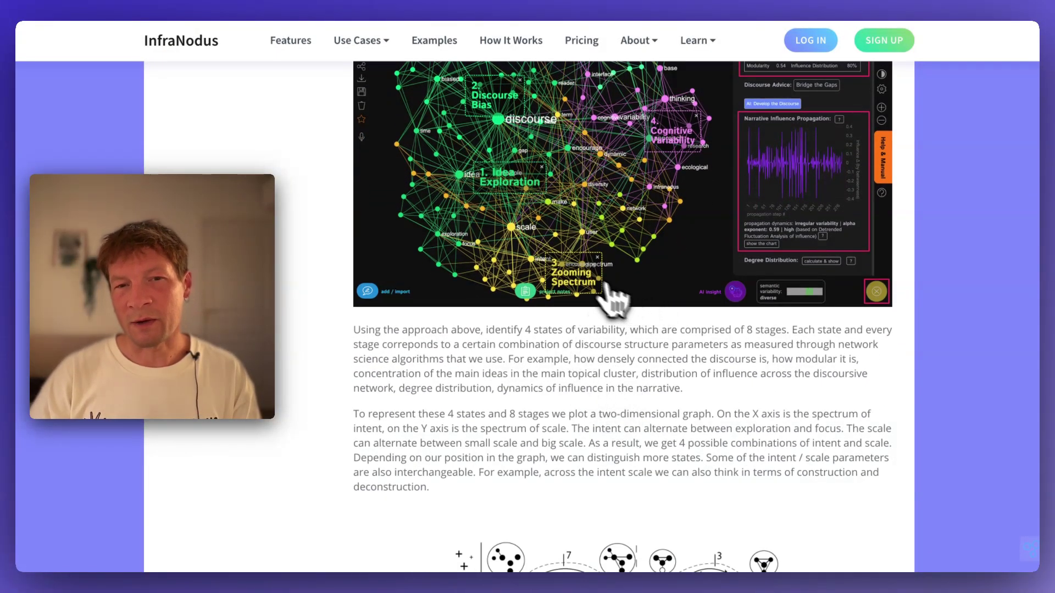
scroll(587, 282, "up", 2)
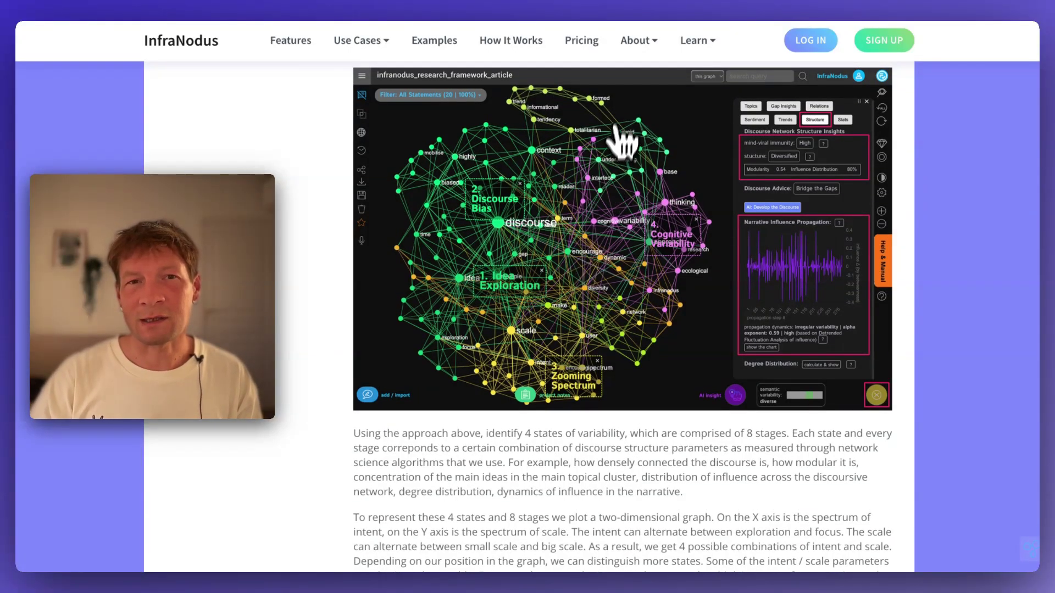
scroll(528, 434, "down", 14)
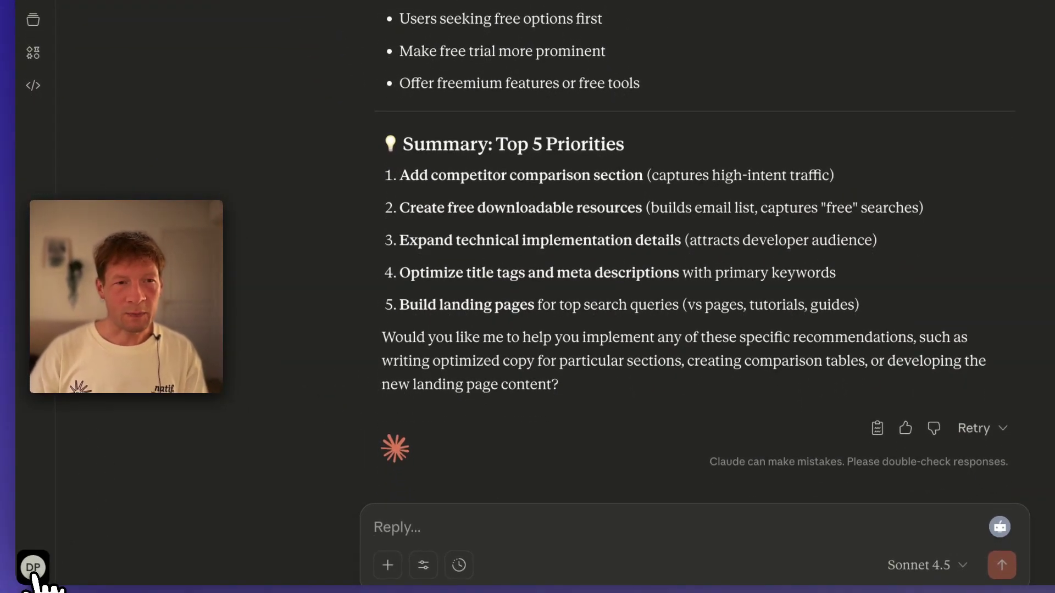
Switch to Claude, open the Capabilities settings and check the Skills list, including the cognitive-variability and infranodus-gap-analysis skills.
left_click(33, 569)
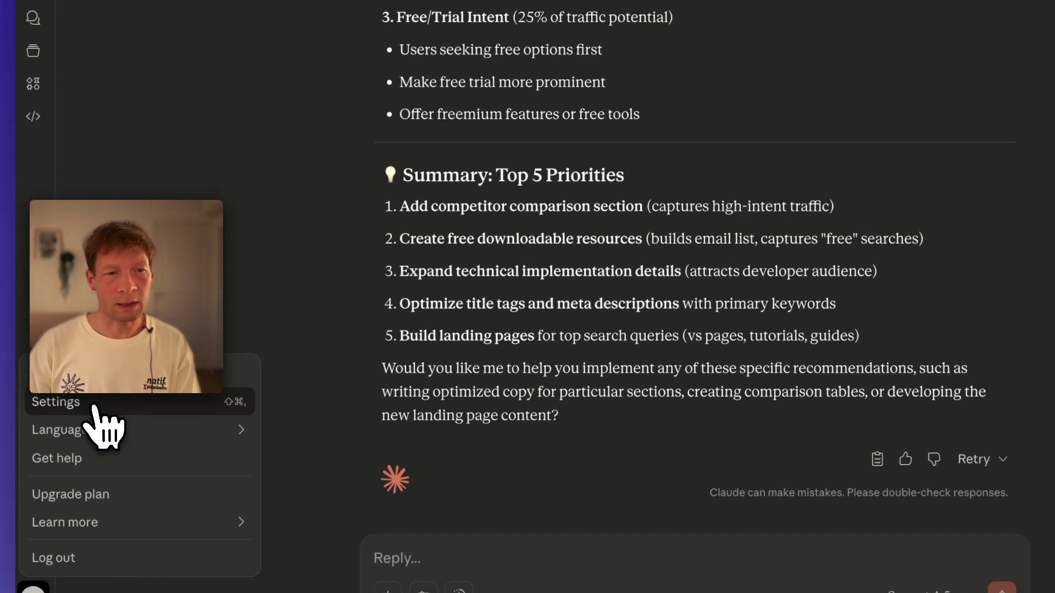
left_click(95, 407)
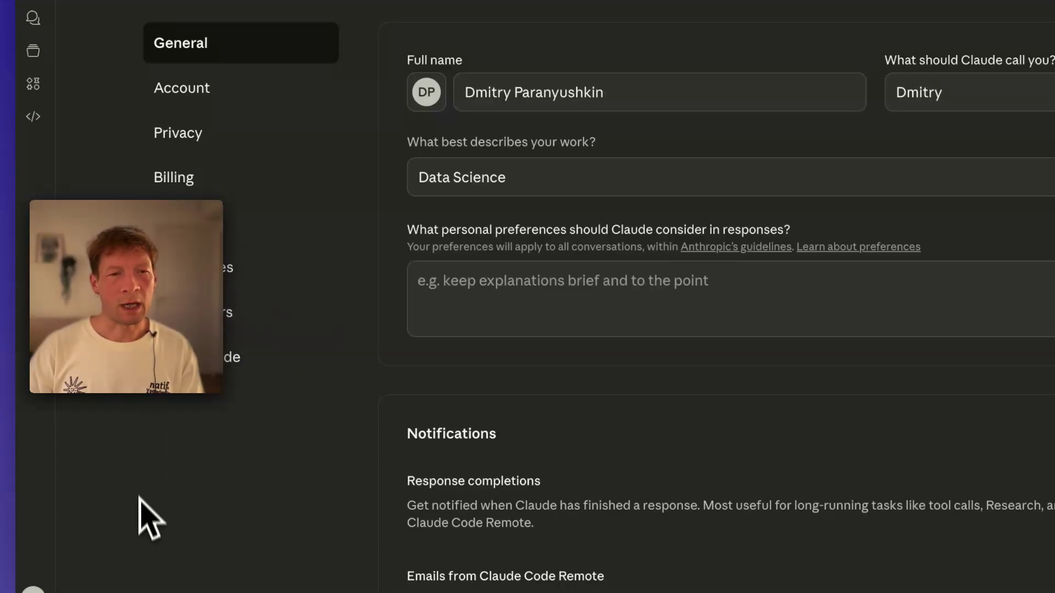
left_click(230, 272)
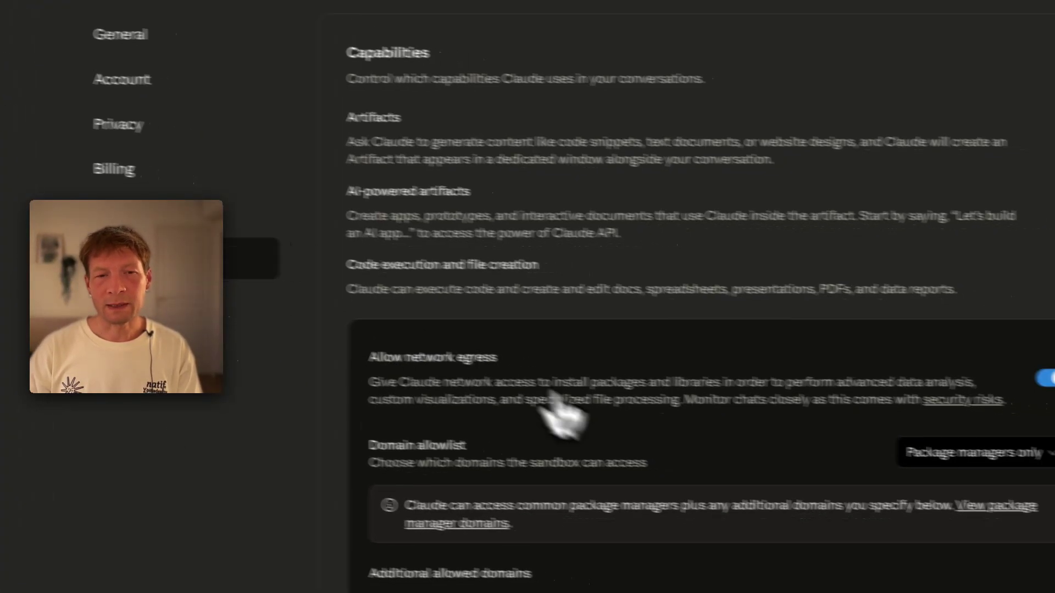
scroll(624, 400, "down", 10)
scroll(585, 434, "down", 8)
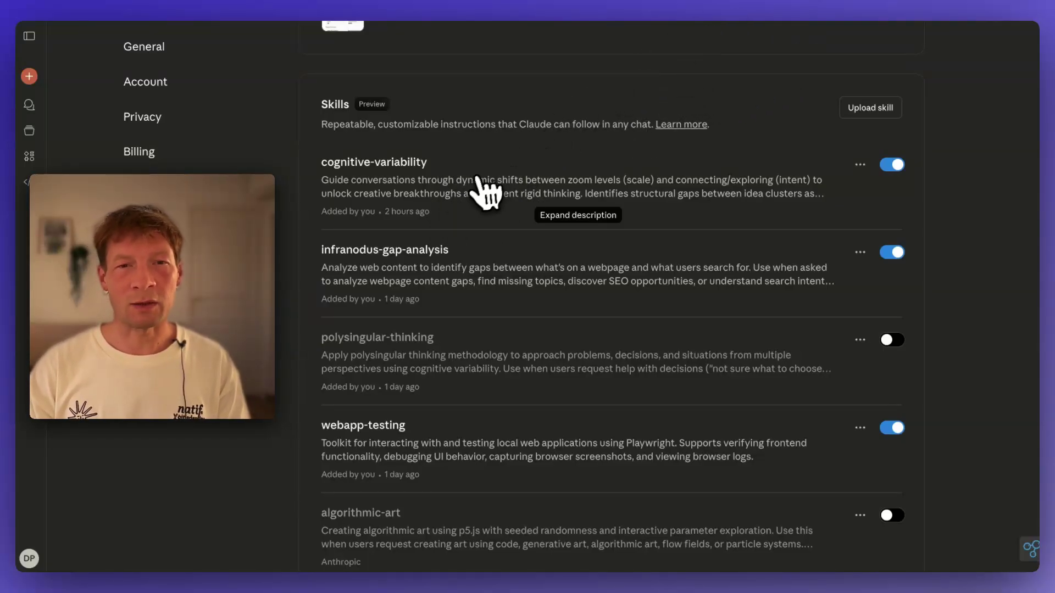
scroll(456, 215, "up", 10)
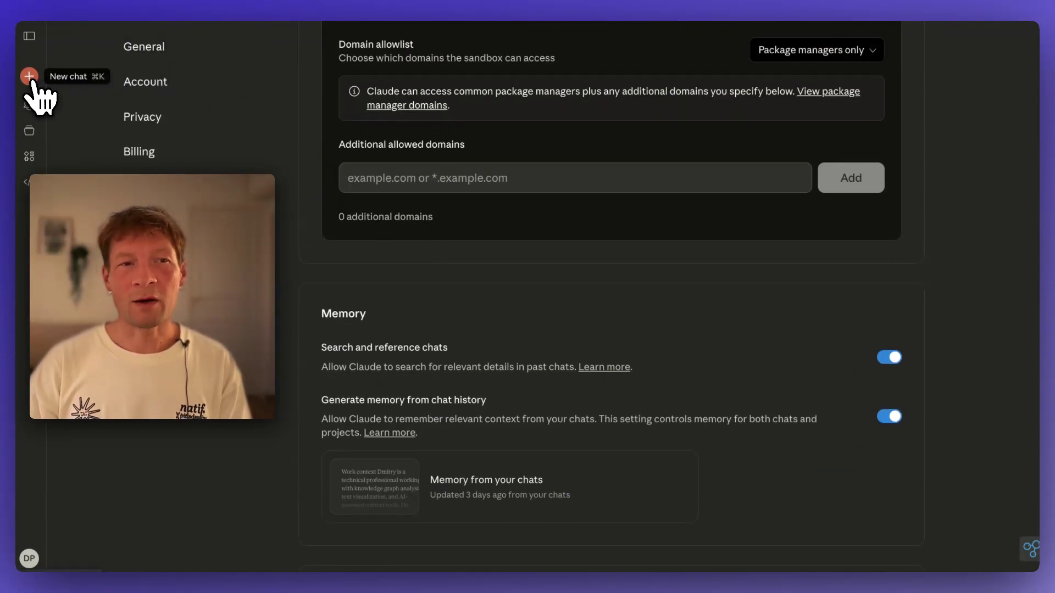
Reopen the "Infranodus website SEO optimization" chat from the recent chats and collapse the chat list again.
left_click(30, 38)
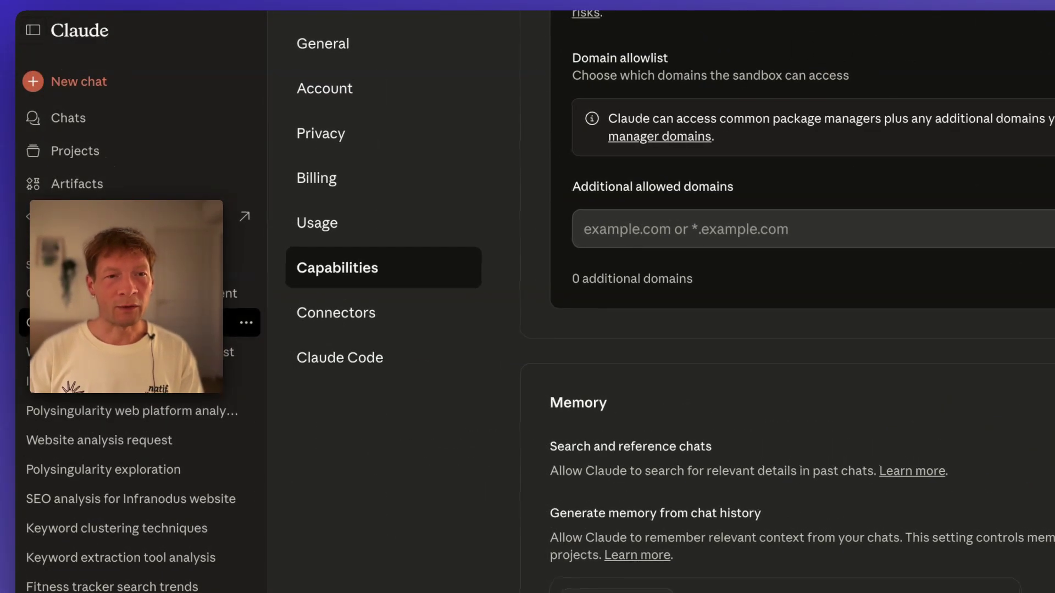
scroll(137, 322, "down", 6)
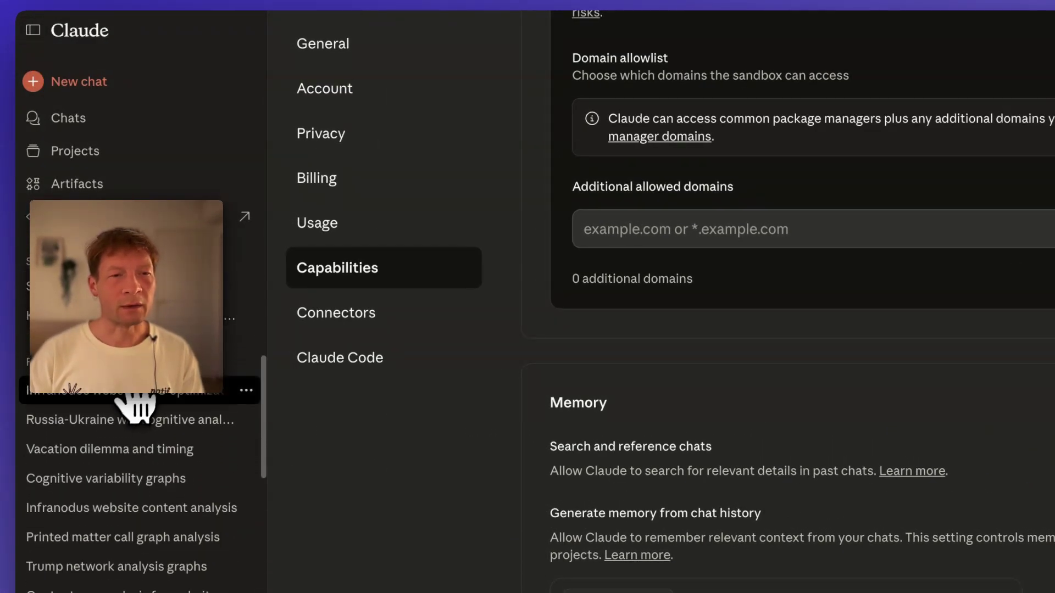
left_click(117, 395)
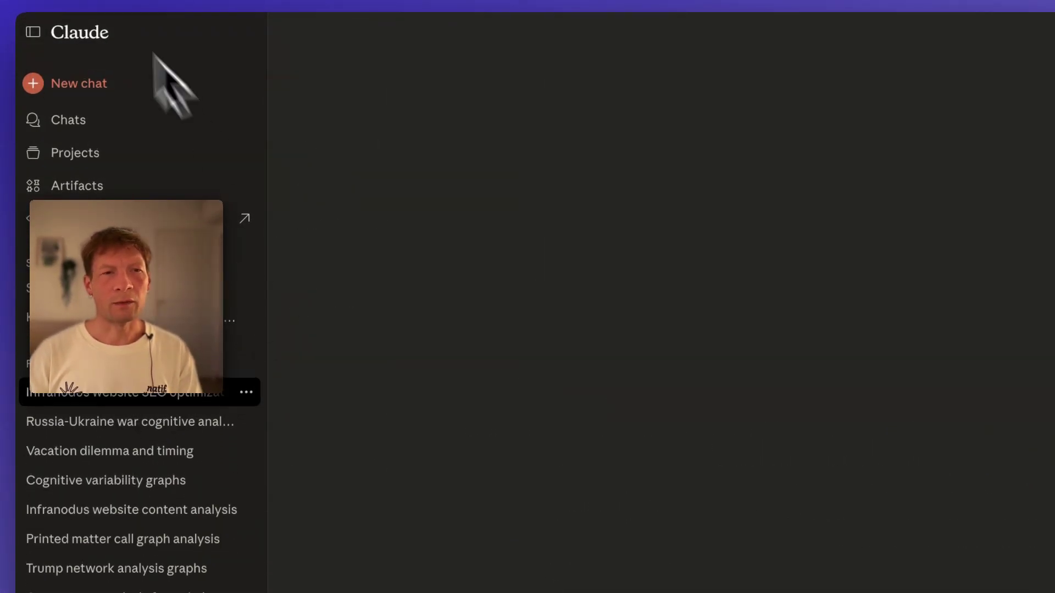
left_click(33, 36)
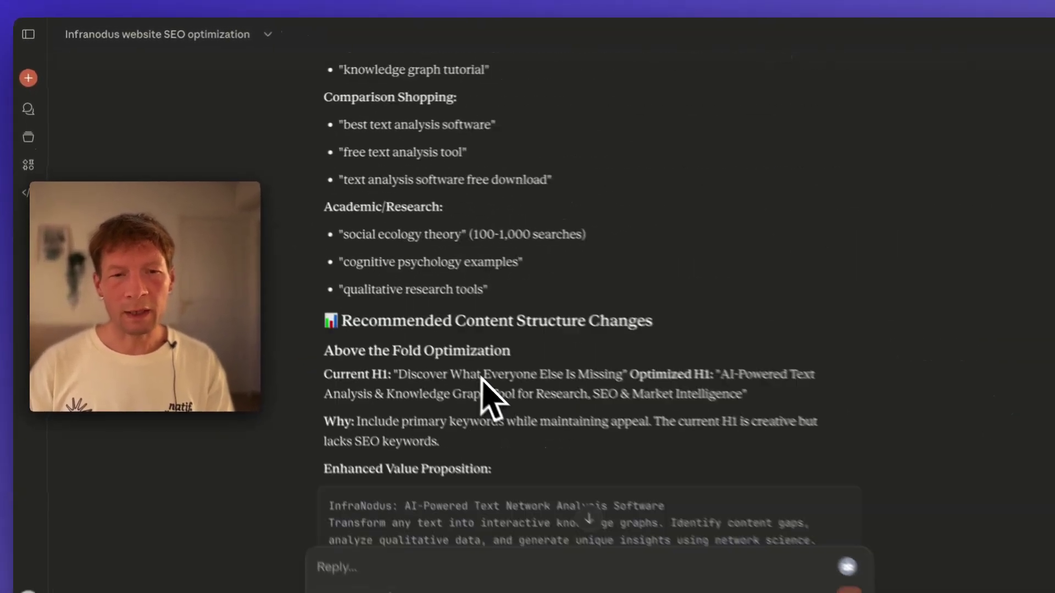
Below the report's top 5 priorities, send the prompt "Apply cognitive variability skill to the content optimization strategy you provided".
scroll(490, 396, "down", 10)
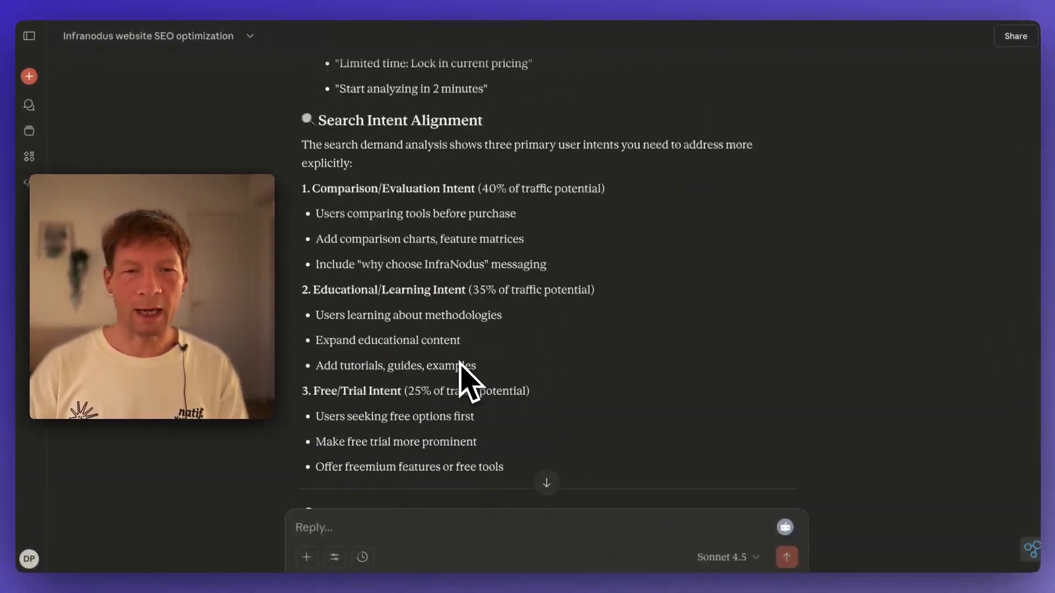
scroll(462, 374, "down", 5)
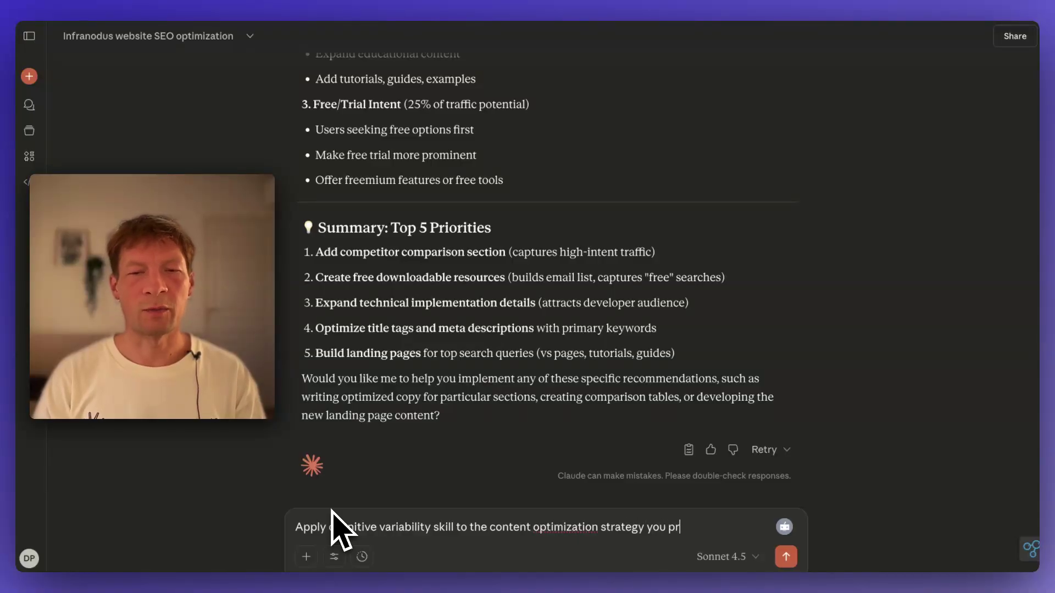
key("Return")
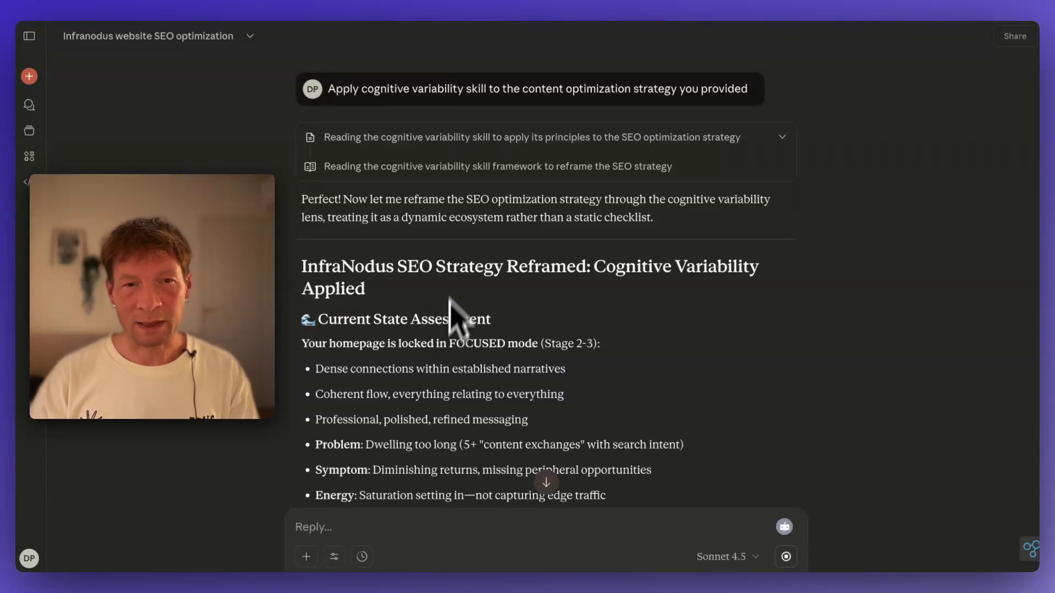
Read the reframed SEO strategy's Current State Assessment, the cognitive gap and the start of the Strategic Reframe section.
scroll(377, 355, "down", 1)
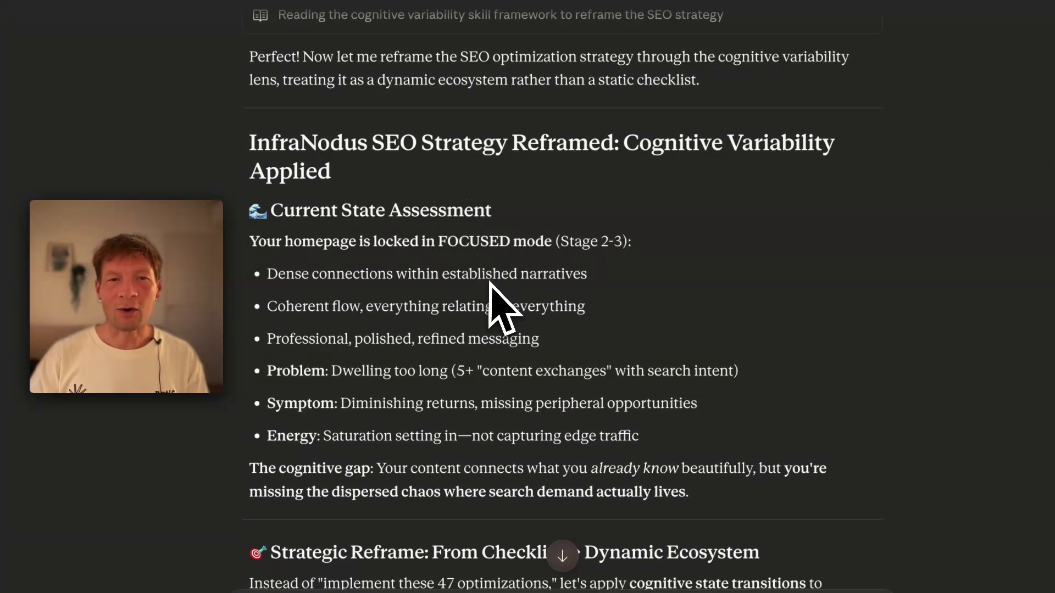
scroll(500, 308, "down", 1)
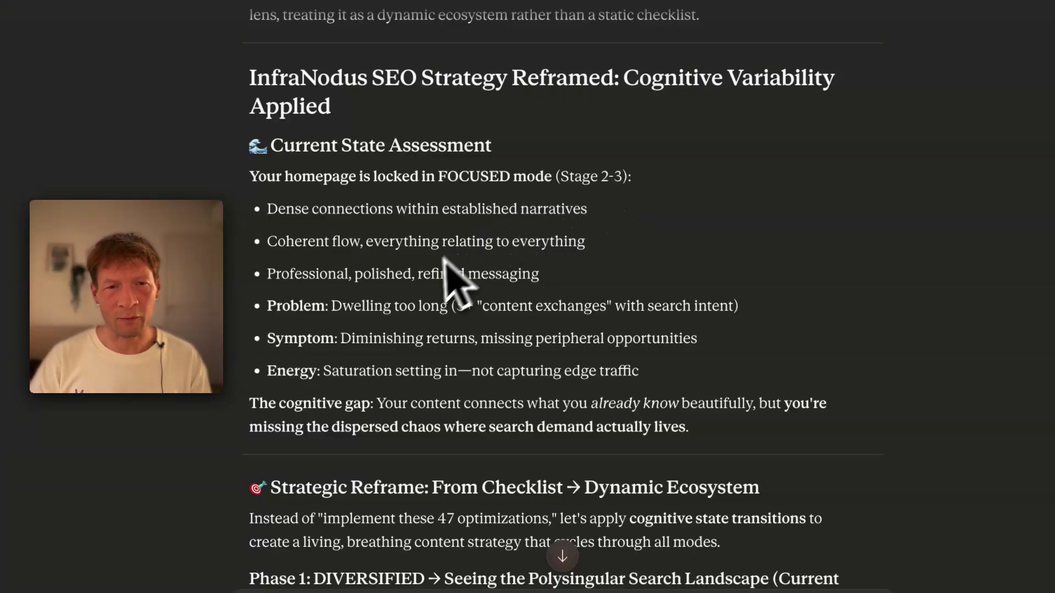
scroll(418, 313, "down", 2)
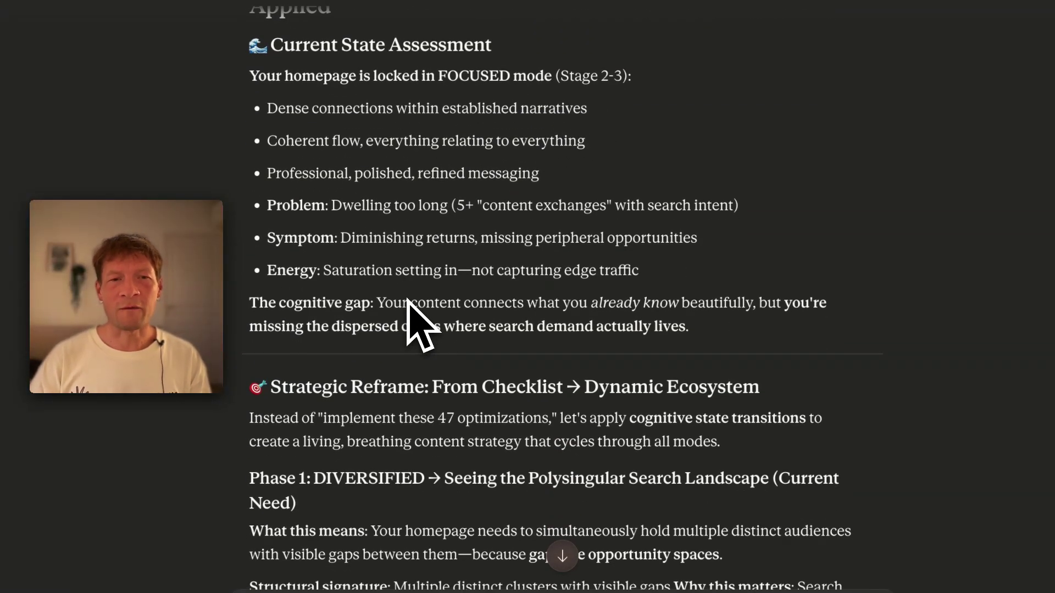
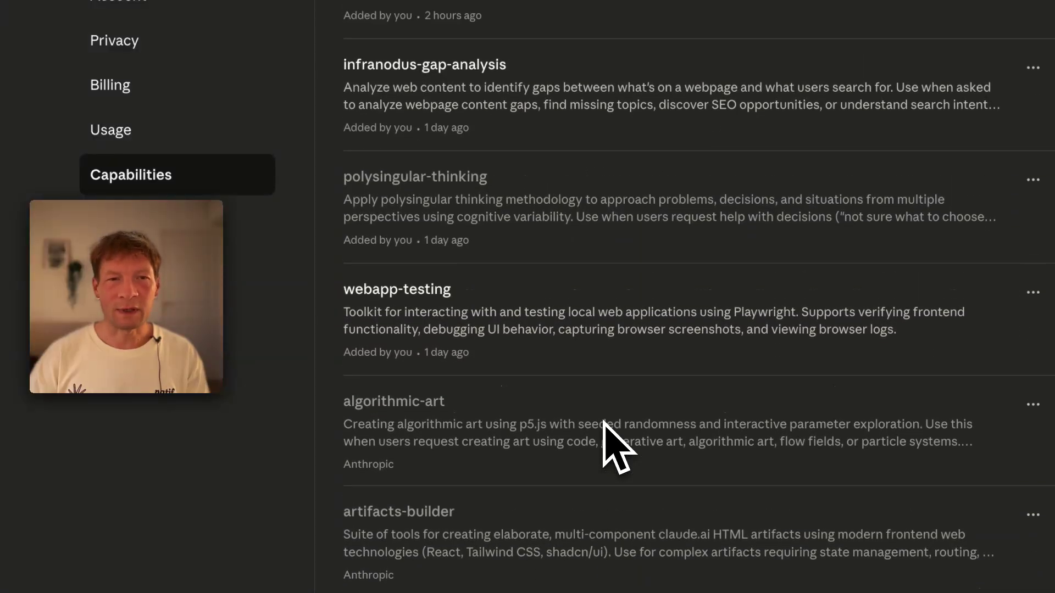
In the Capabilities settings, look through the available Anthropic skills, such as canvas-design, mcp-builder and skill-creator.
scroll(618, 448, "down", 9)
scroll(607, 447, "down", 5)
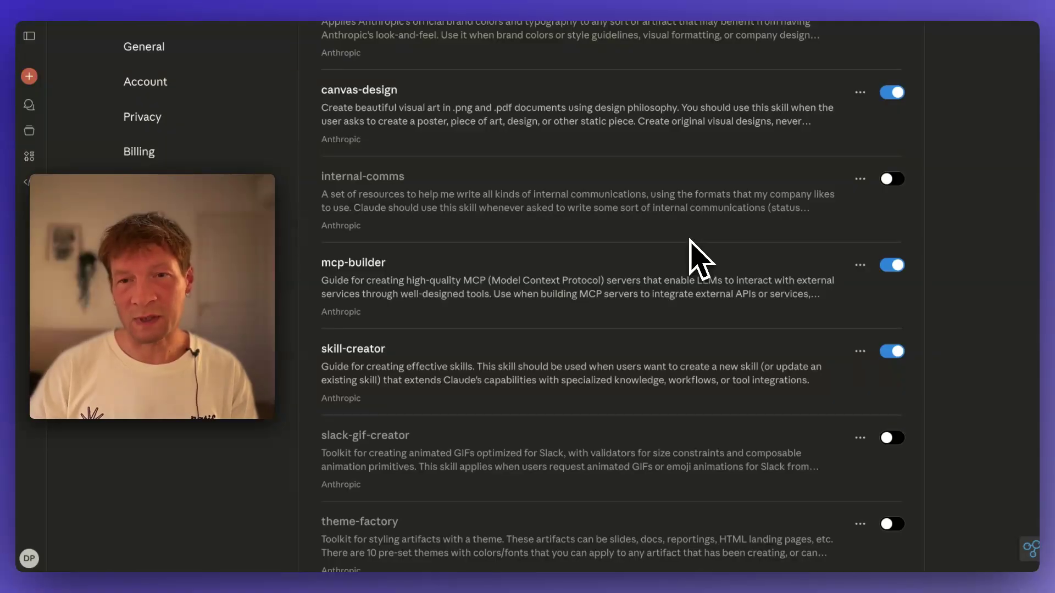
scroll(689, 255, "up", 15)
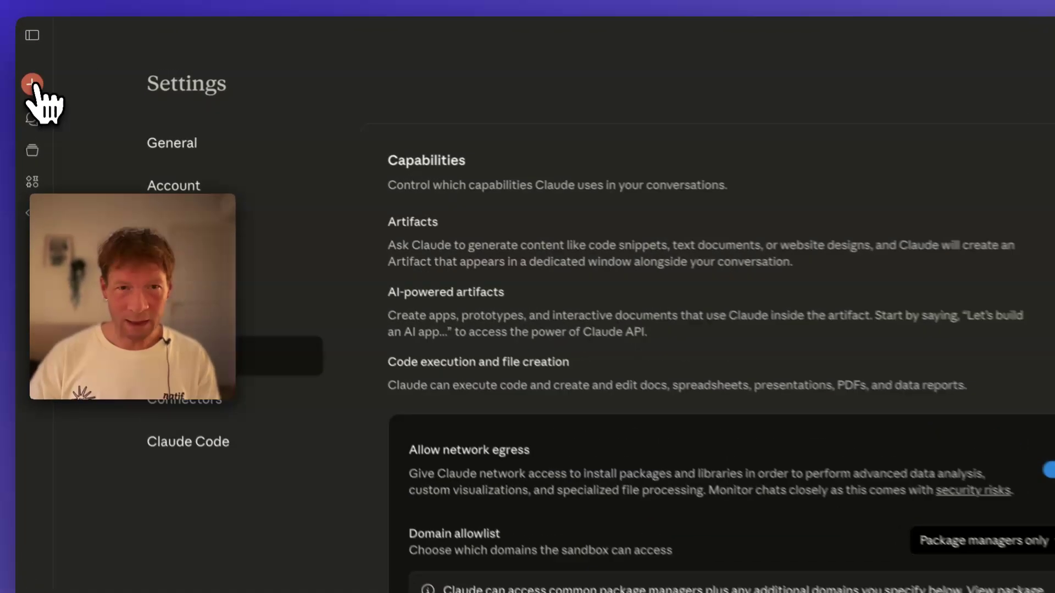
In a new chat, send "Hey I need you to develop a skill that will ensure that I'm always questioning my own ideas in an interest way.".
left_click(48, 78)
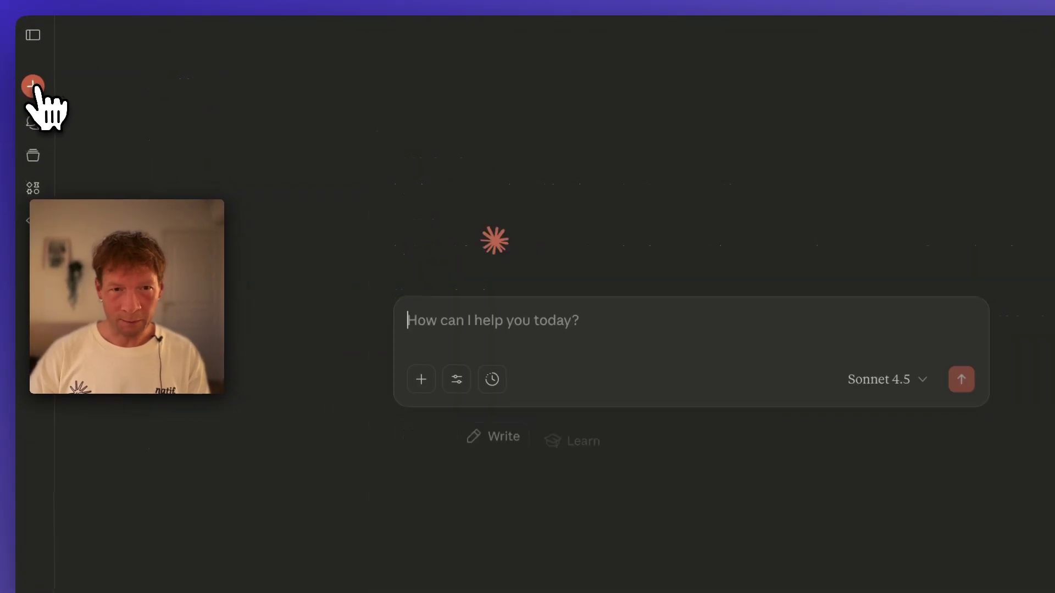
type("Hey")
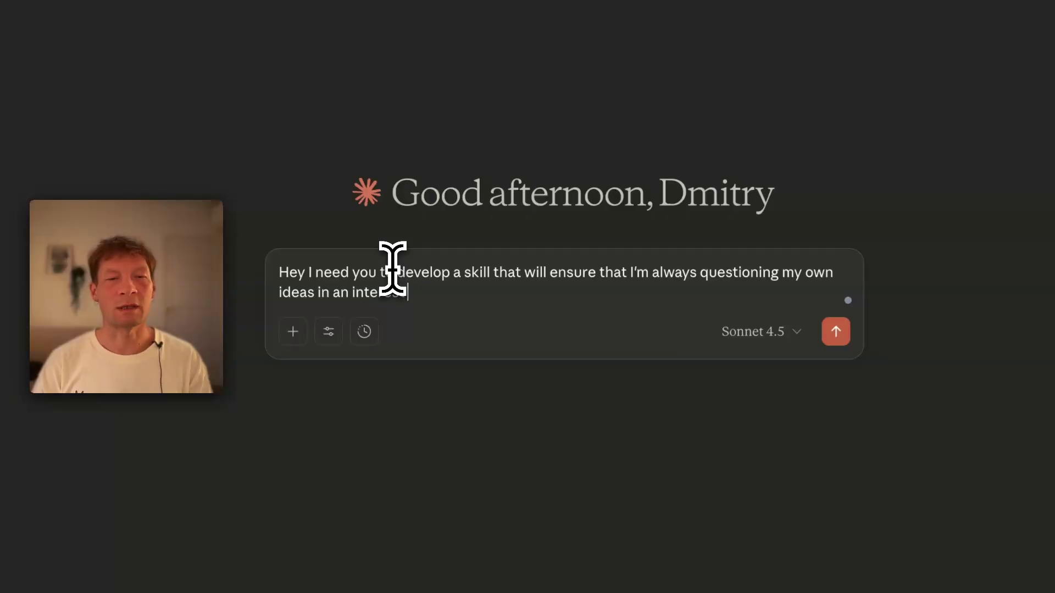
type(".")
key("Return")
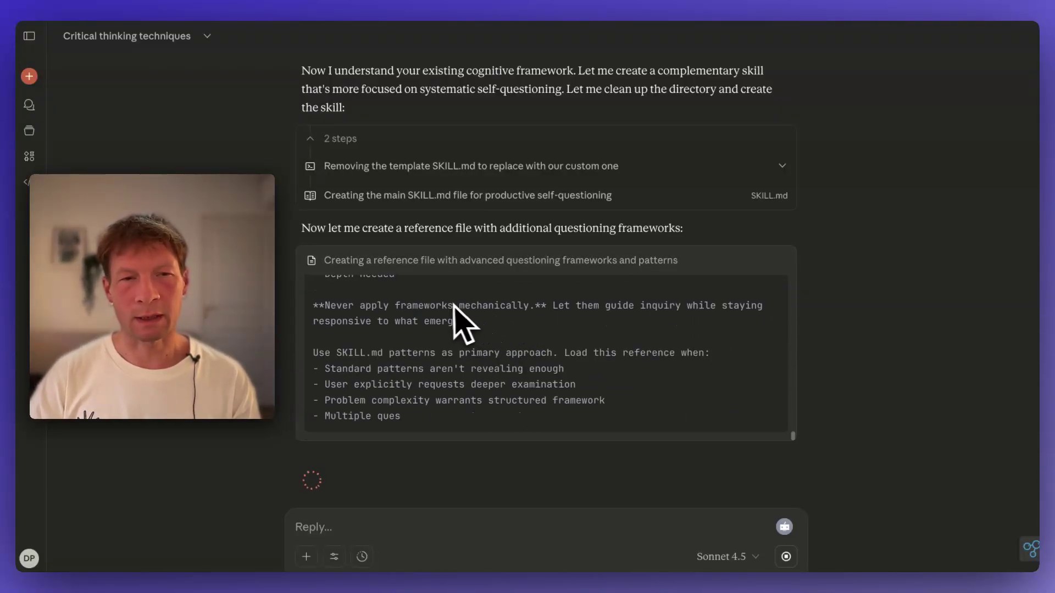
Review how Claude builds the productive-questioning skill, from reading the skill creator guide to packaging the skill and writing a usage guide.
scroll(471, 264, "up", 10)
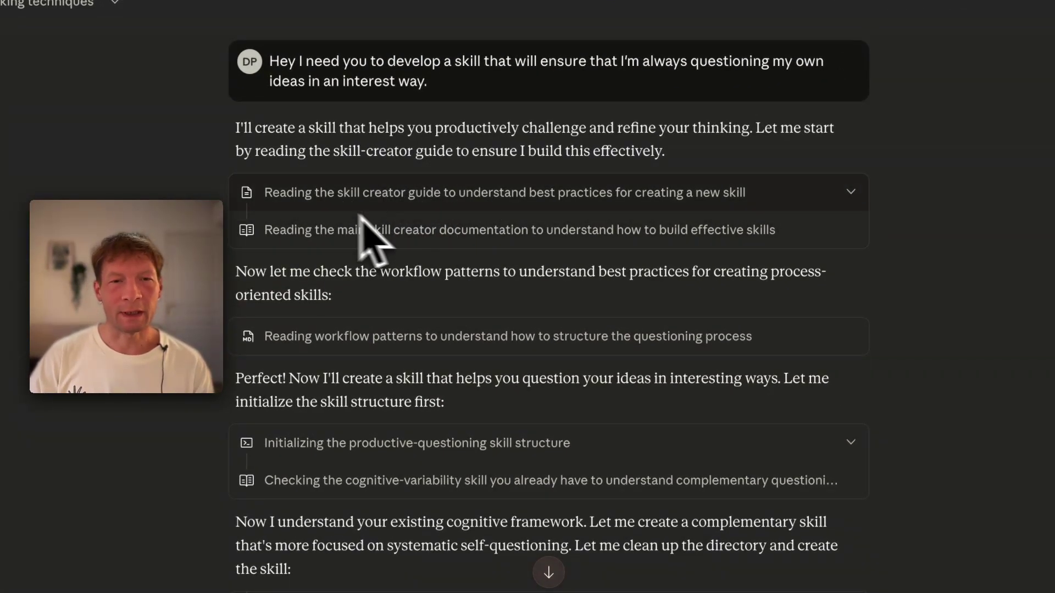
scroll(490, 242, "down", 3)
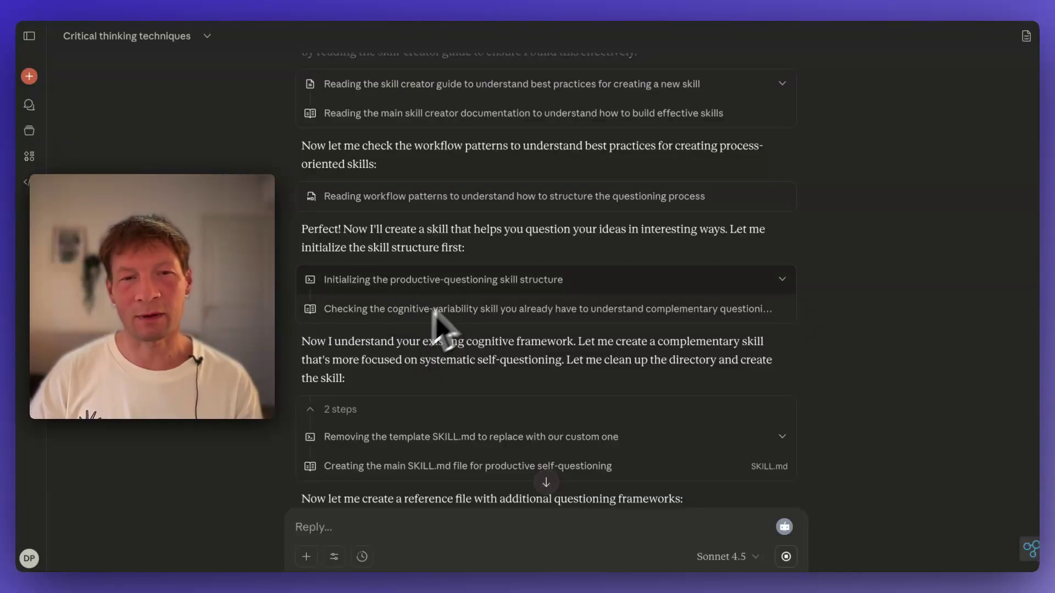
scroll(427, 248, "up", 1)
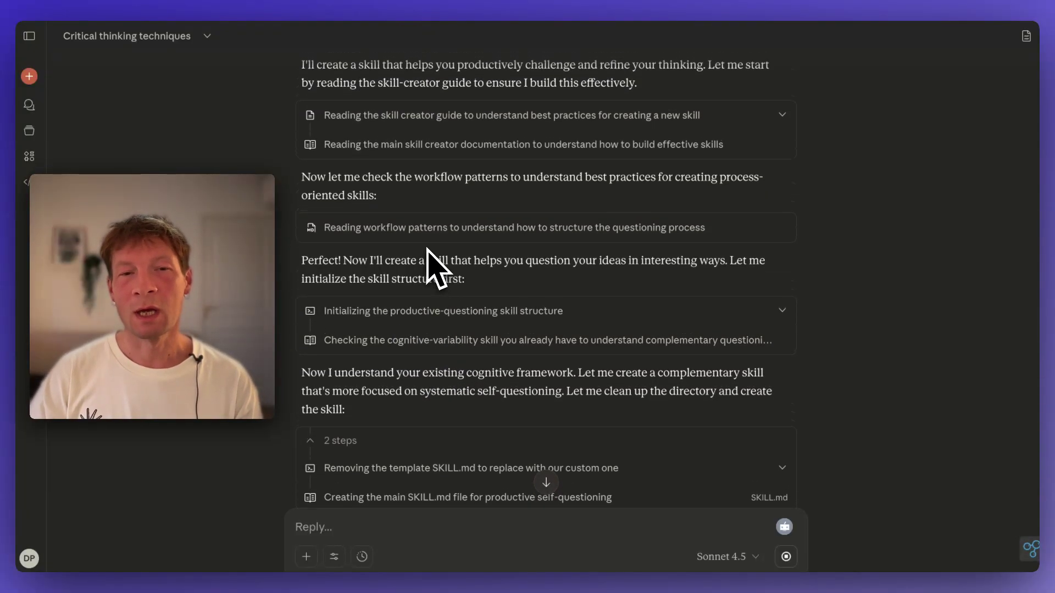
scroll(432, 300, "up", 2)
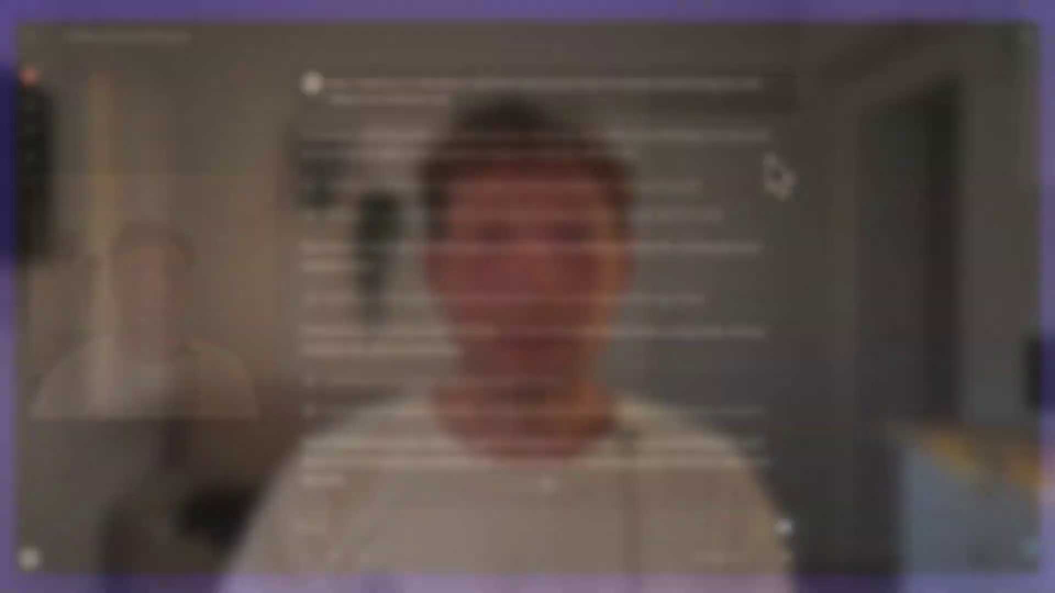
scroll(650, 299, "down", 5)
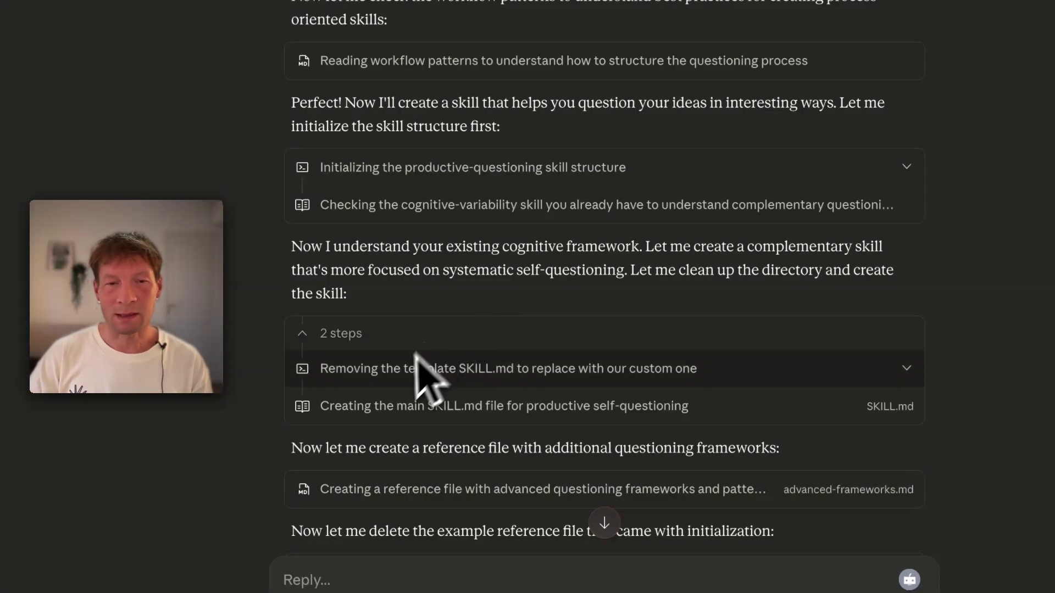
scroll(424, 379, "down", 10)
scroll(434, 329, "up", 10)
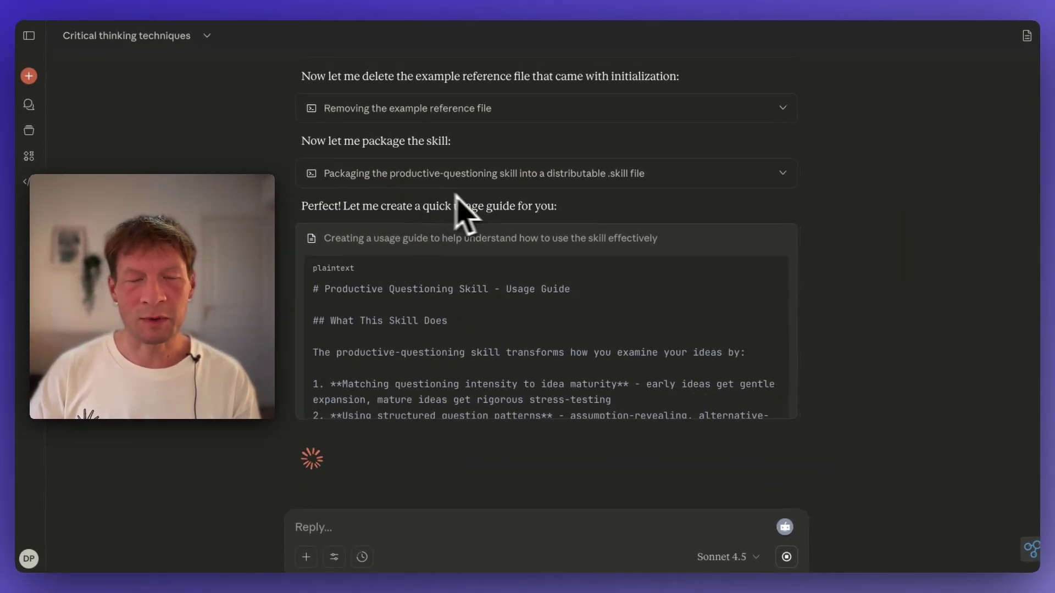
Open the generated SKILL.md file and read its Anti-Patterns to Avoid, questioning examples and Special Cases sections.
left_click(417, 175)
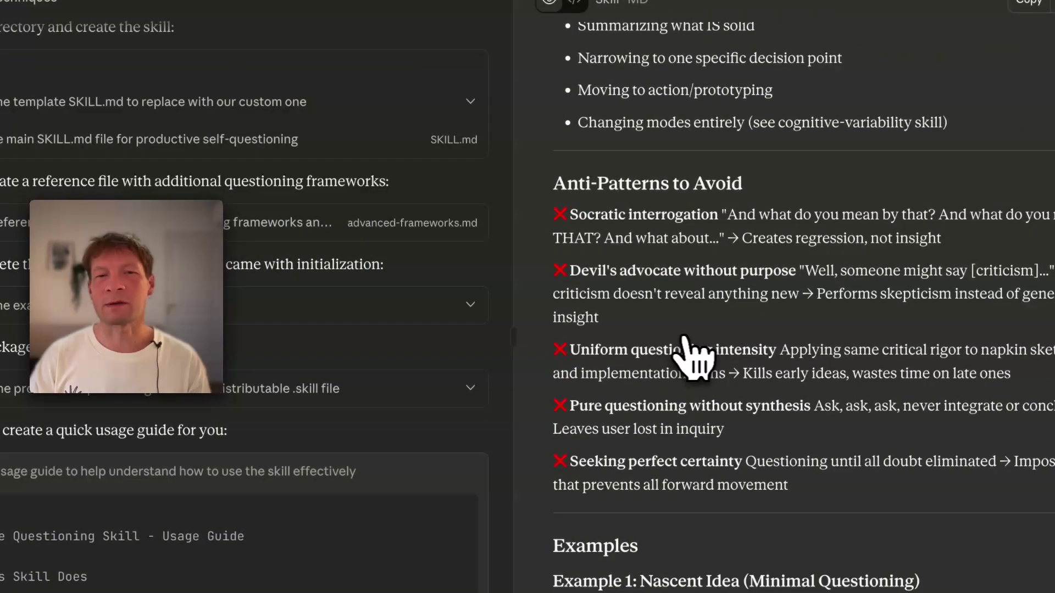
scroll(684, 338, "down", 15)
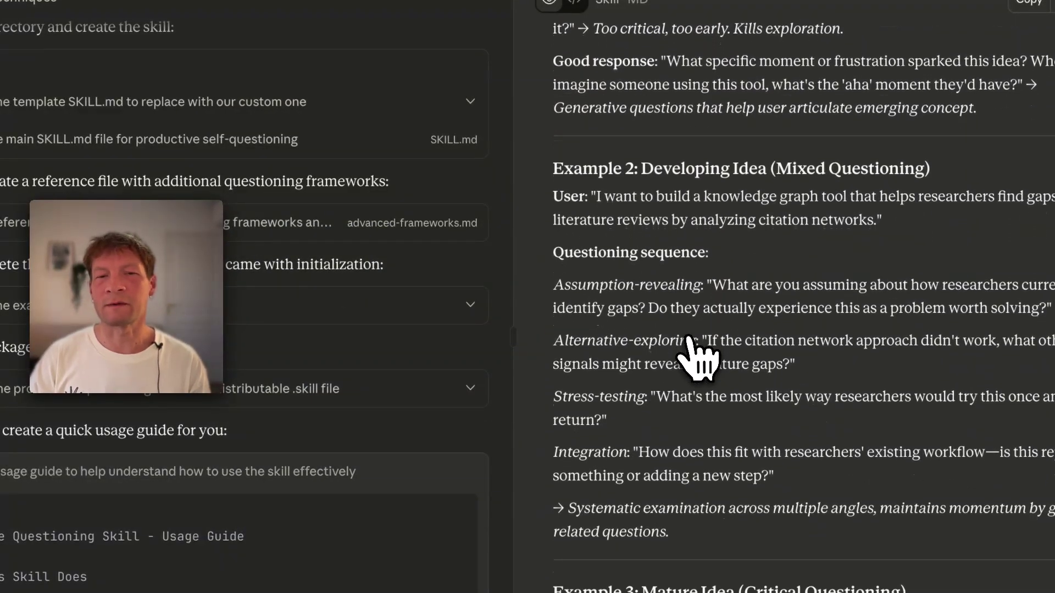
scroll(693, 357, "down", 4)
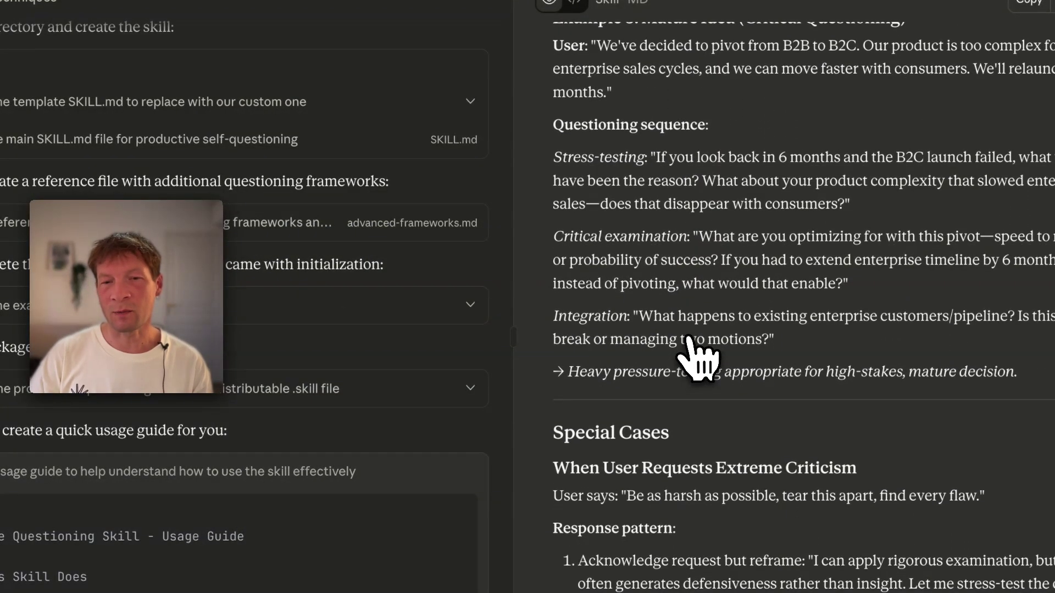
Read the skill's Integration with Other Approaches and Key Reminders sections, and review the chat's closing summary with its downloadable files.
scroll(697, 357, "down", 10)
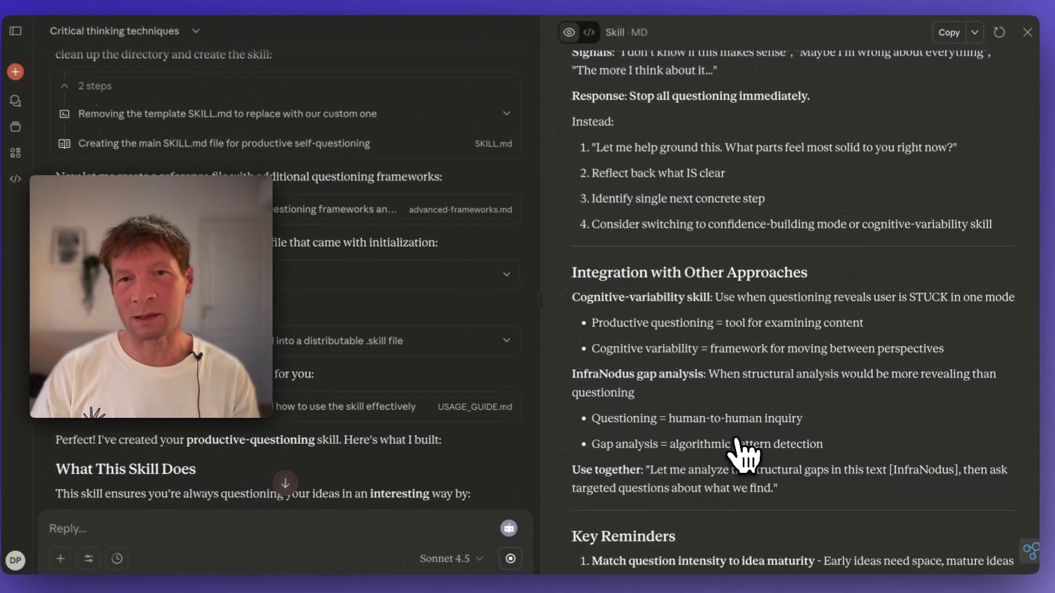
scroll(741, 453, "down", 5)
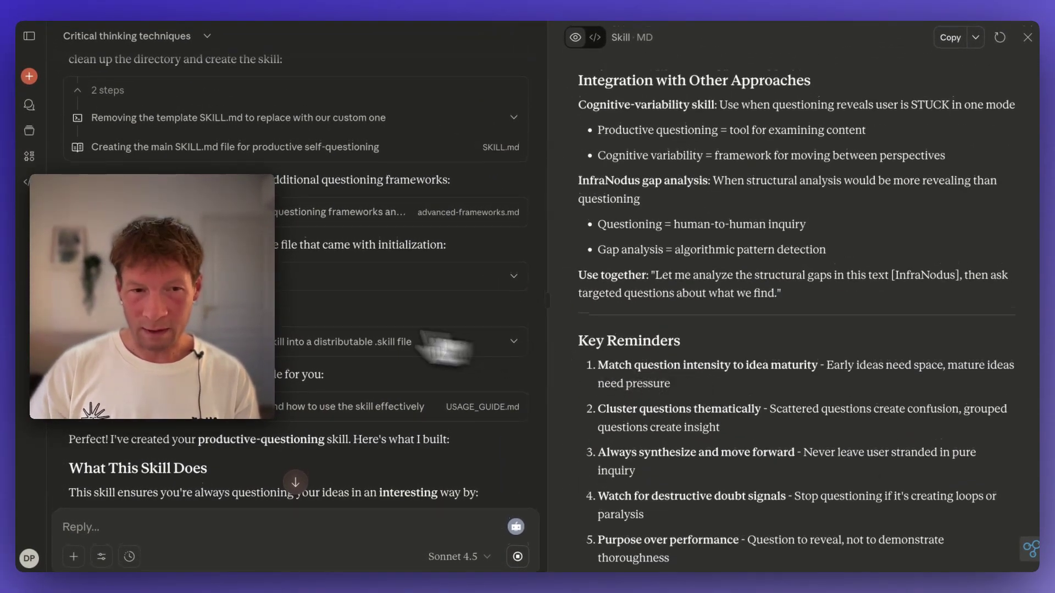
scroll(295, 377, "down", 10)
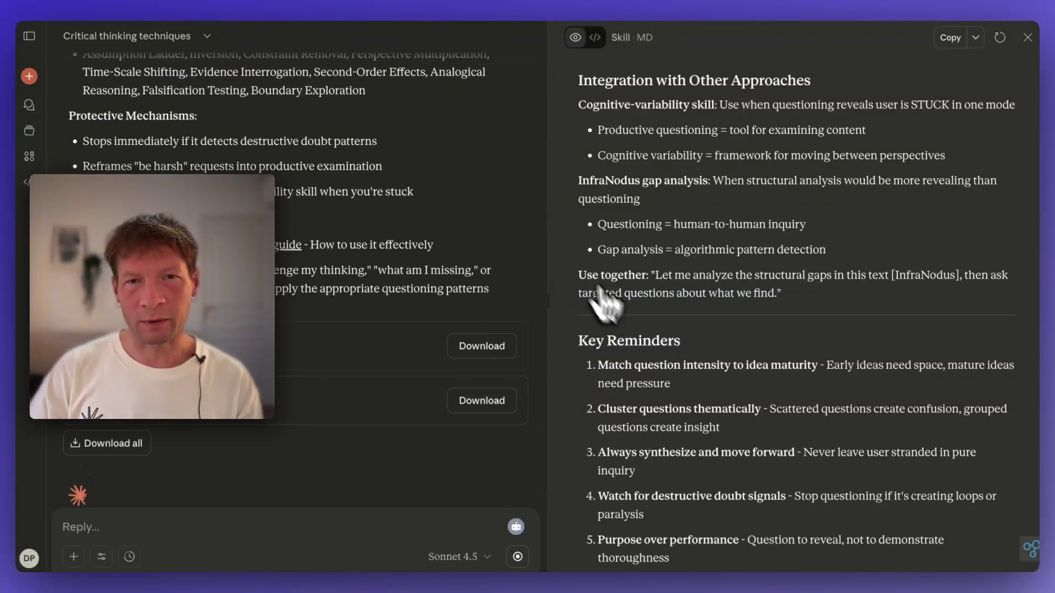
scroll(330, 412, "down", 5)
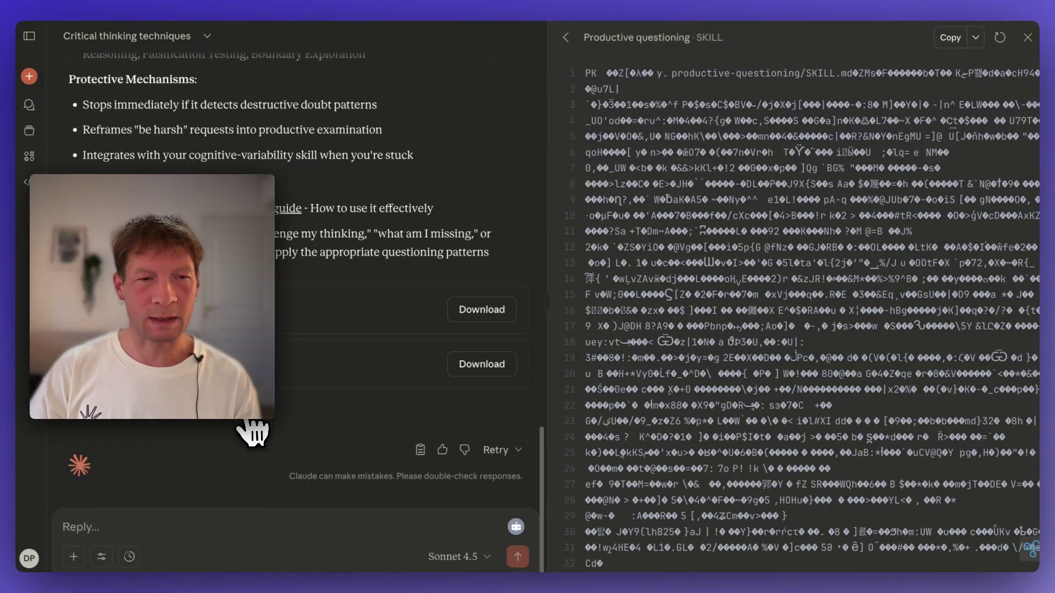
scroll(252, 429, "up", 1)
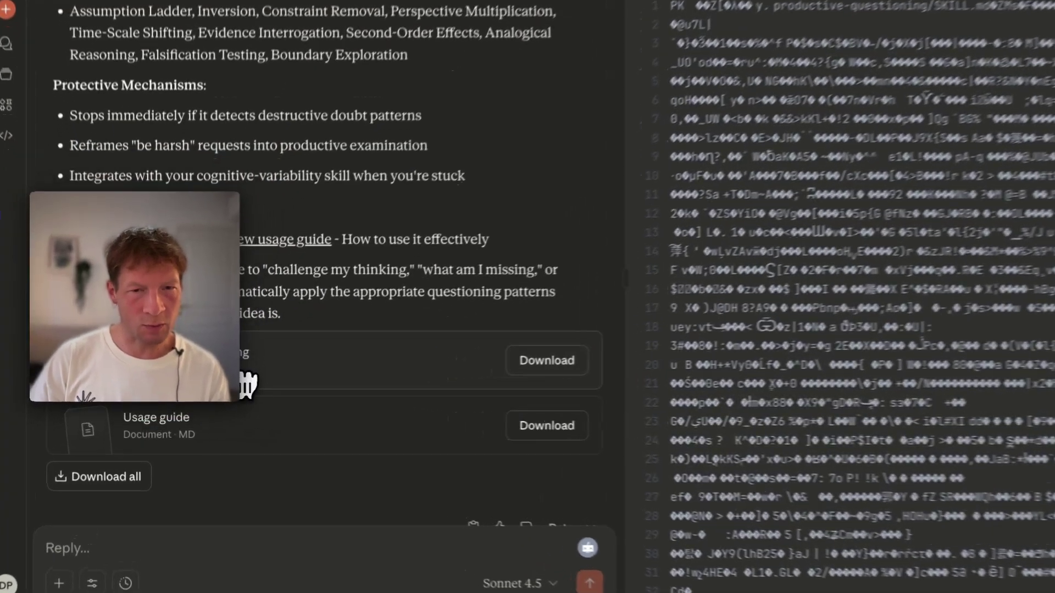
Bring back the readable productive-questioning SKILL.md and visualize it in the InfraNodus AI extension, with the analysis source set to document.
left_click(297, 488)
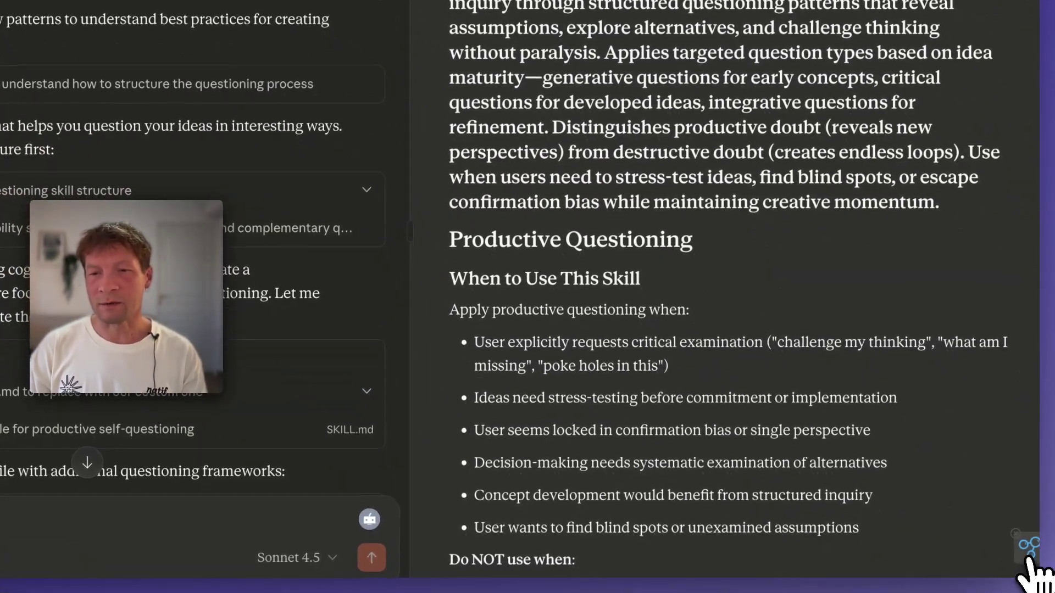
left_click(1028, 549)
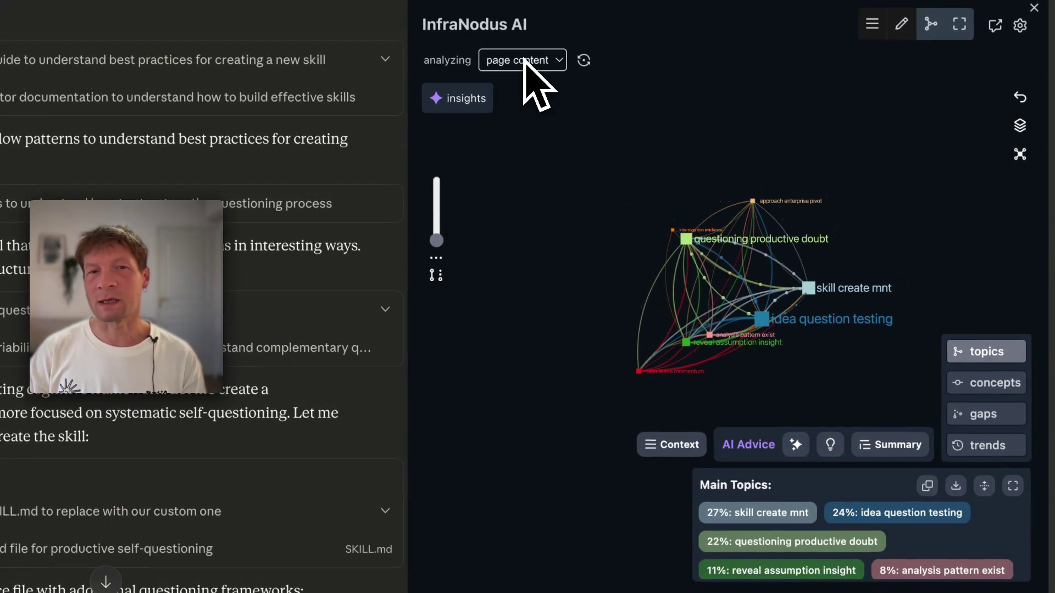
left_click(525, 61)
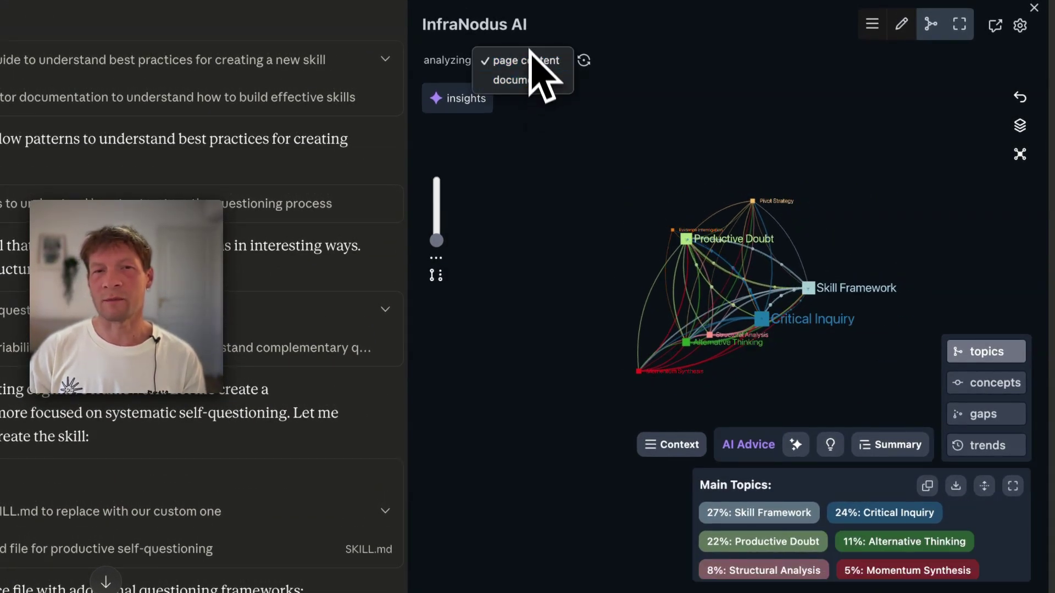
left_click(521, 82)
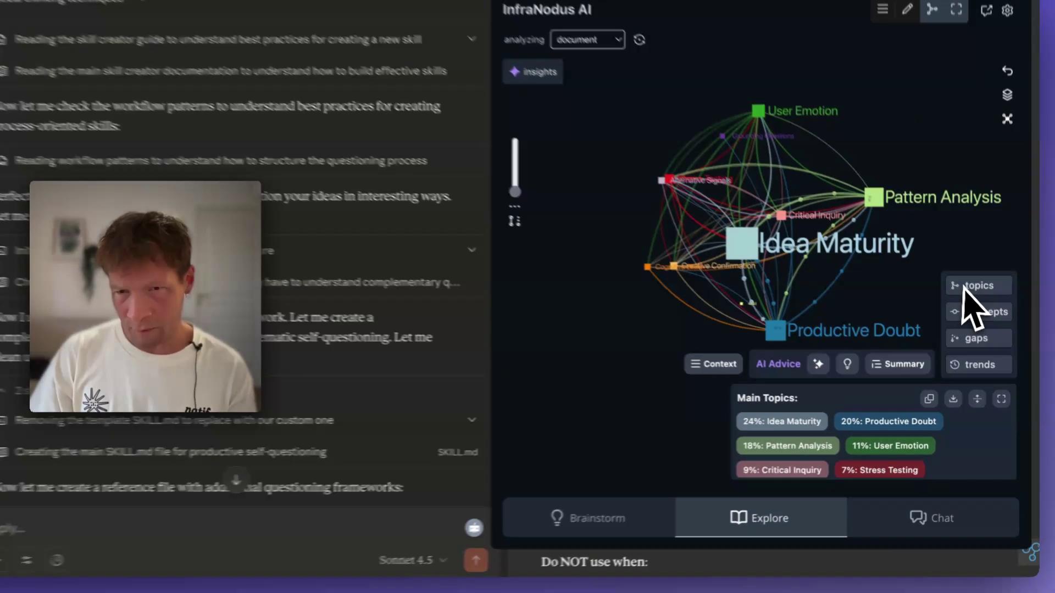
Show the content gaps in the skill's graph and generate an AI question bridging Critical Inquiry and Creative Confirmation.
left_click(966, 231)
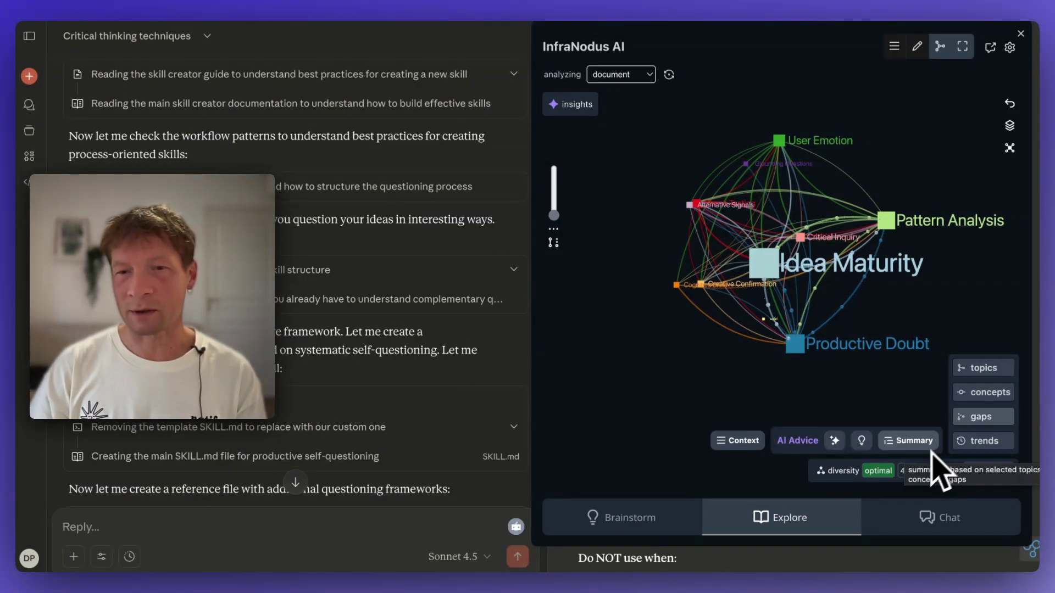
left_click(981, 418)
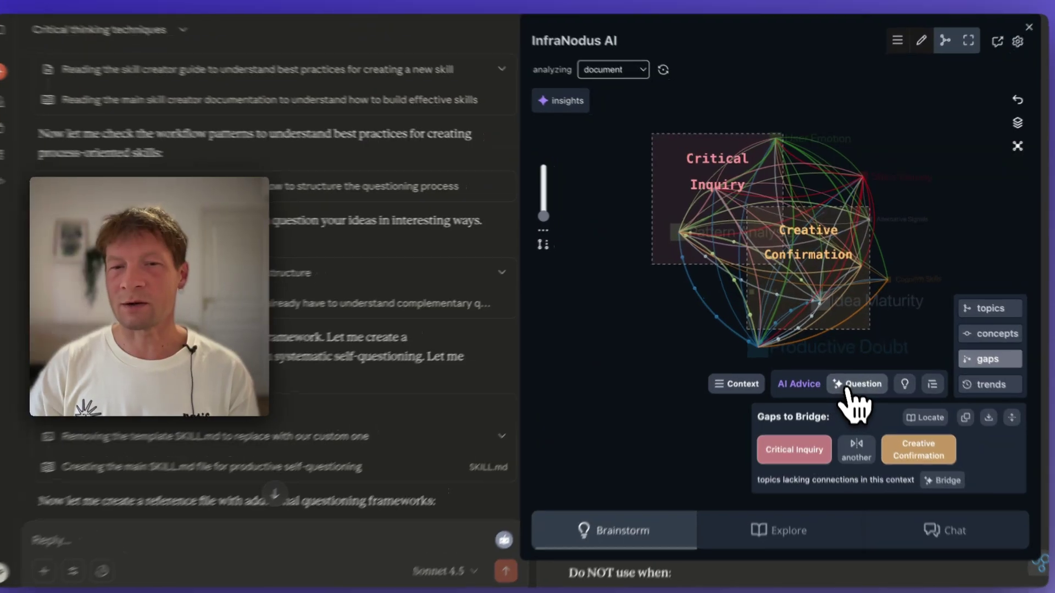
left_click(862, 377)
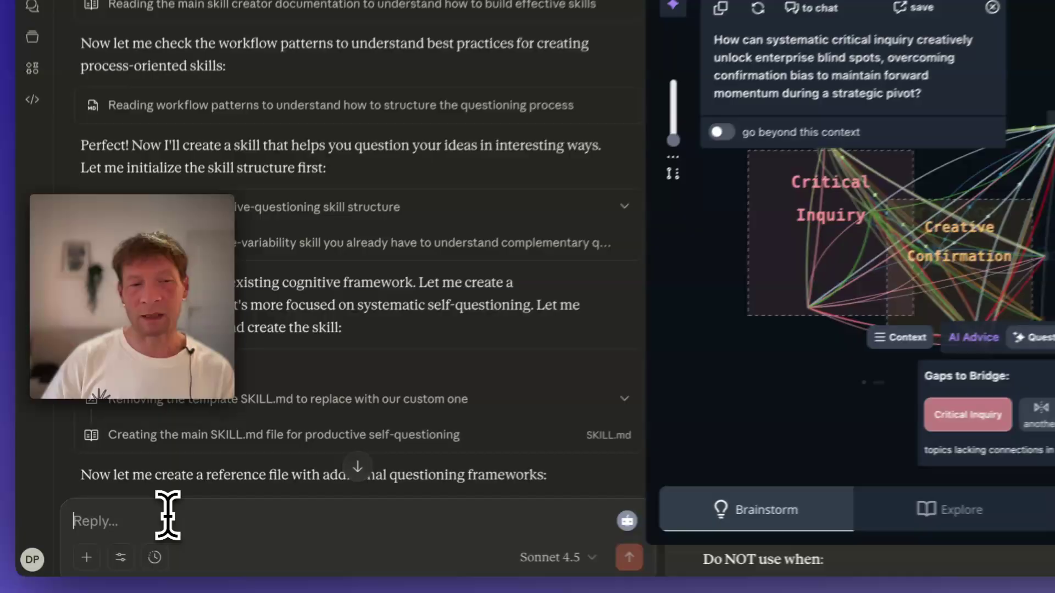
Send the generated question about systematic critical inquiry unlocking enterprise blind spots to Claude in the same chat, and close the InfraNodus graph.
type("How can systematic critical inquiry creatively unlock enterprise blind spots, overcoming confirmation bias to maintain forward momentum during a strategic pivot?")
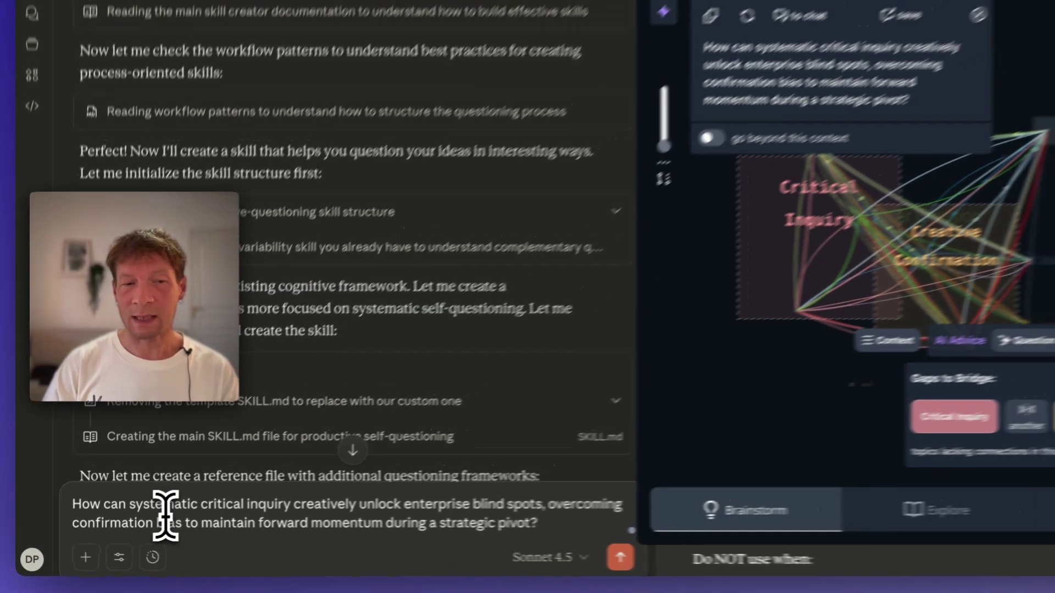
key("Return")
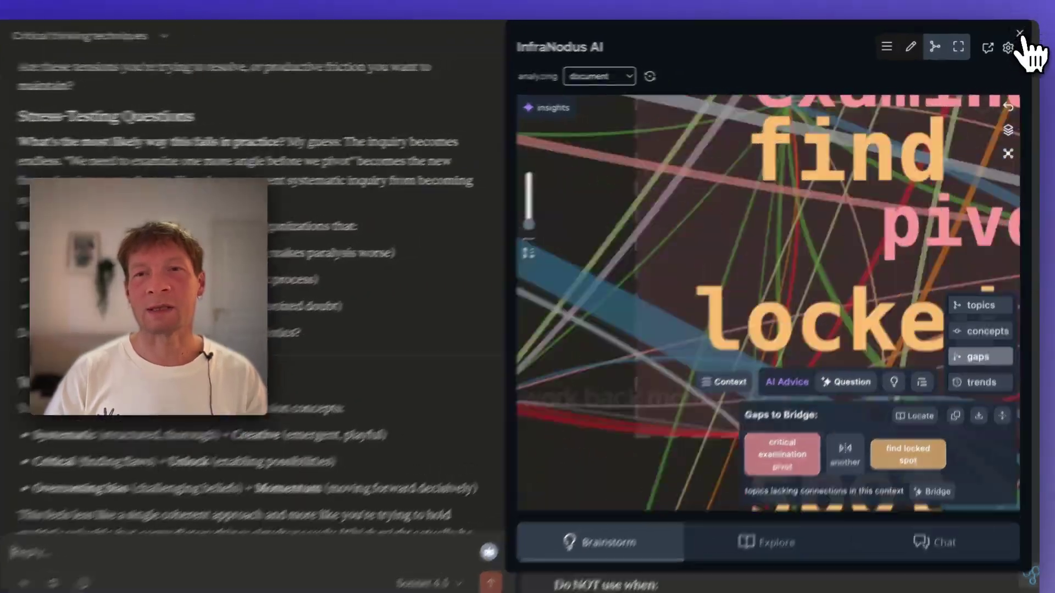
left_click(1021, 33)
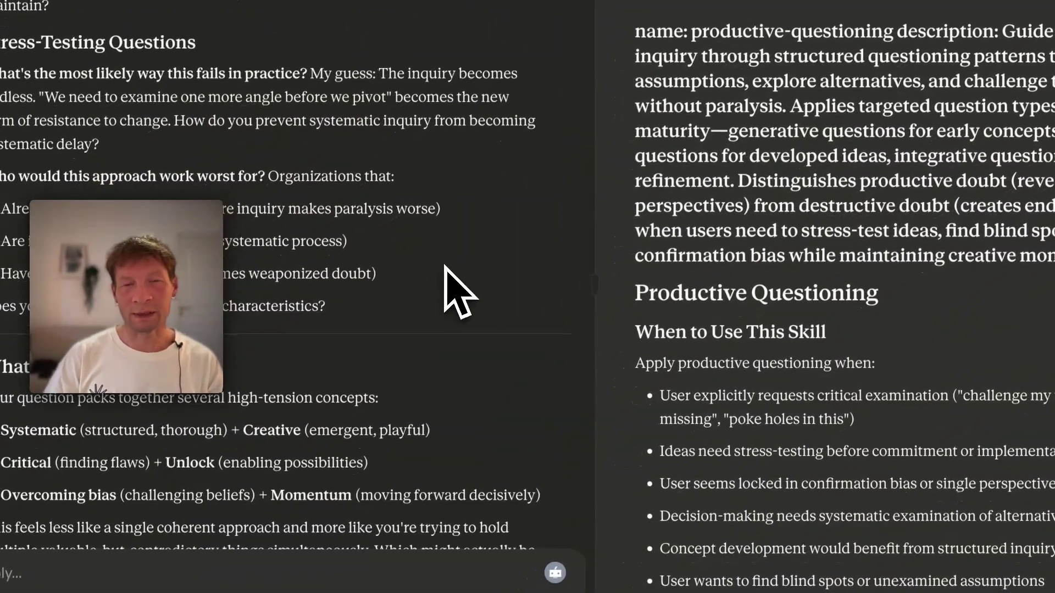